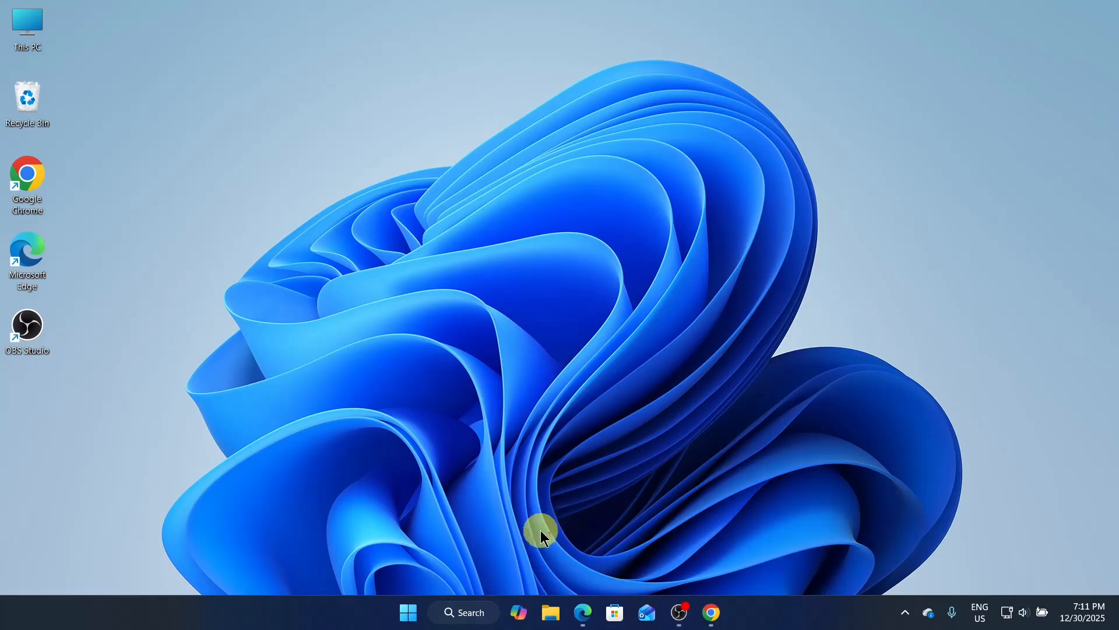
Step: Check the installed PHP version with php -v in Command Prompt, highlight the version number and close the terminal
click(408, 612)
text(cmd)
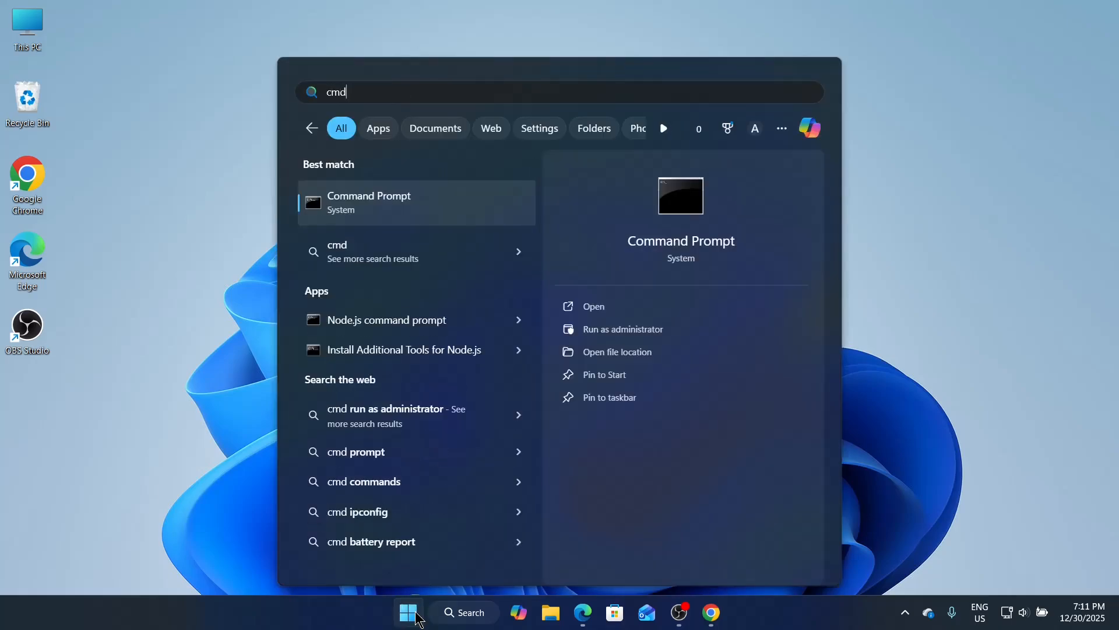
key(Return)
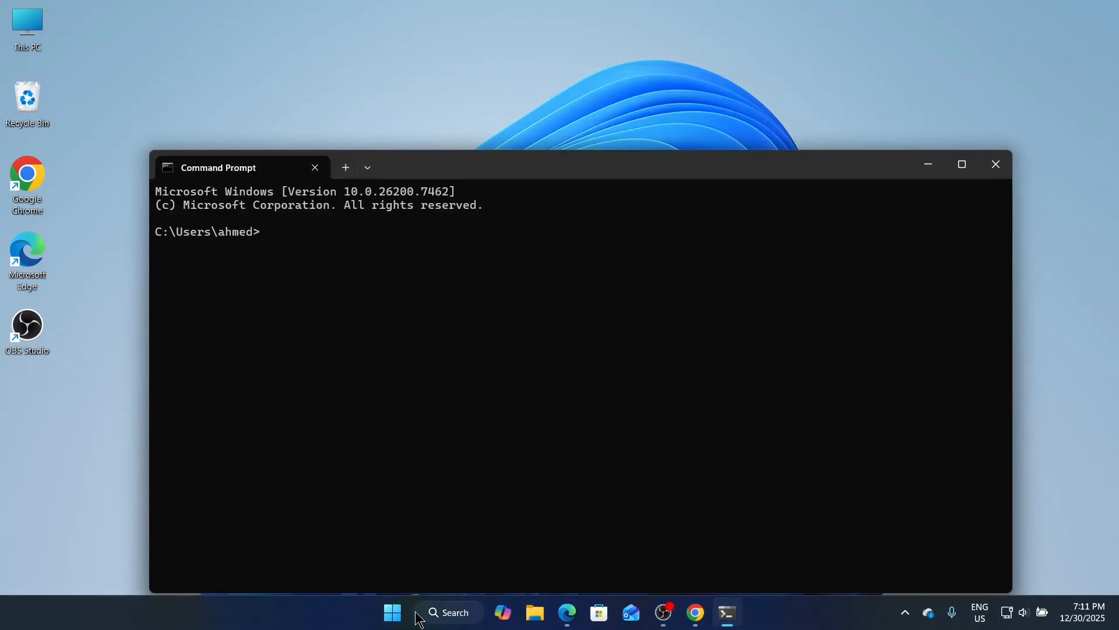
text(php -v)
key(Return)
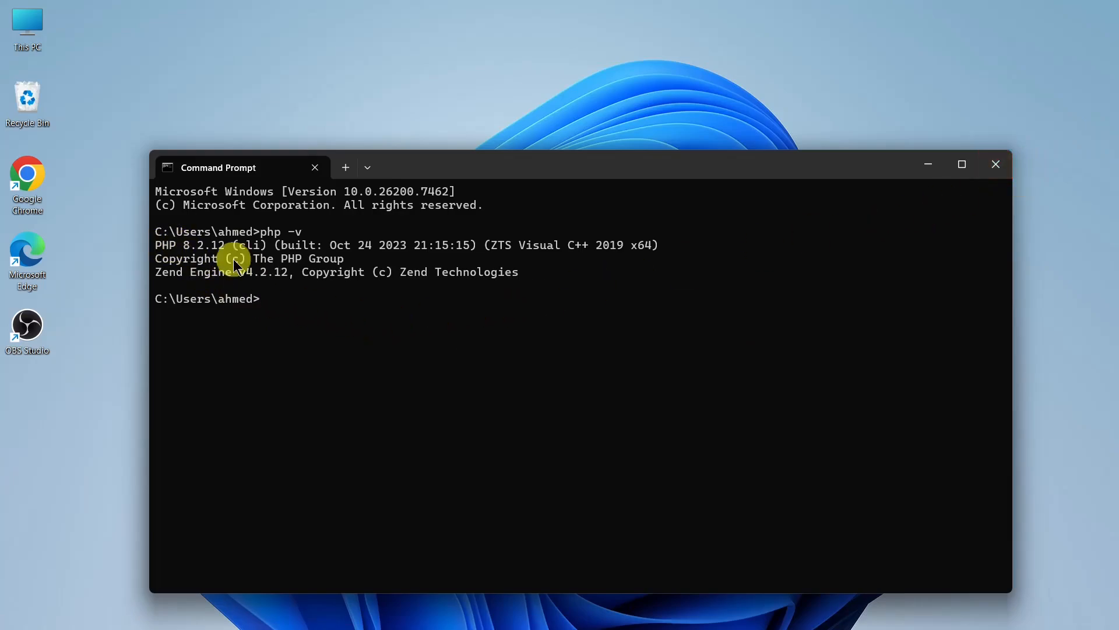
drag(184, 248, 280, 246)
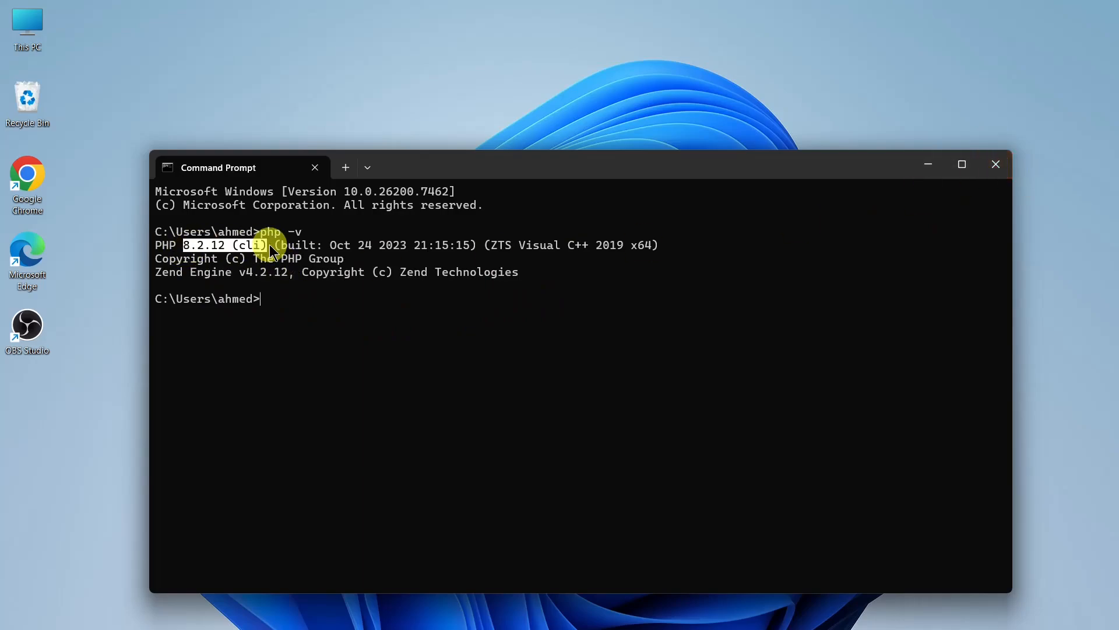
click(992, 164)
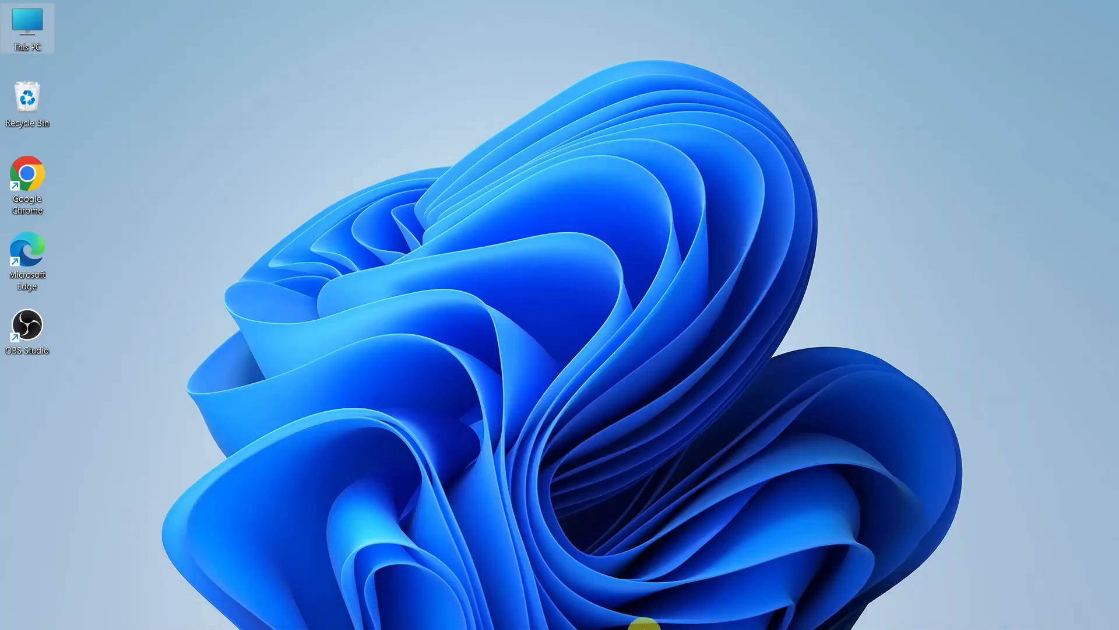
Step: Switch to Google Chrome and search the web for xampp
click(644, 619)
click(192, 45)
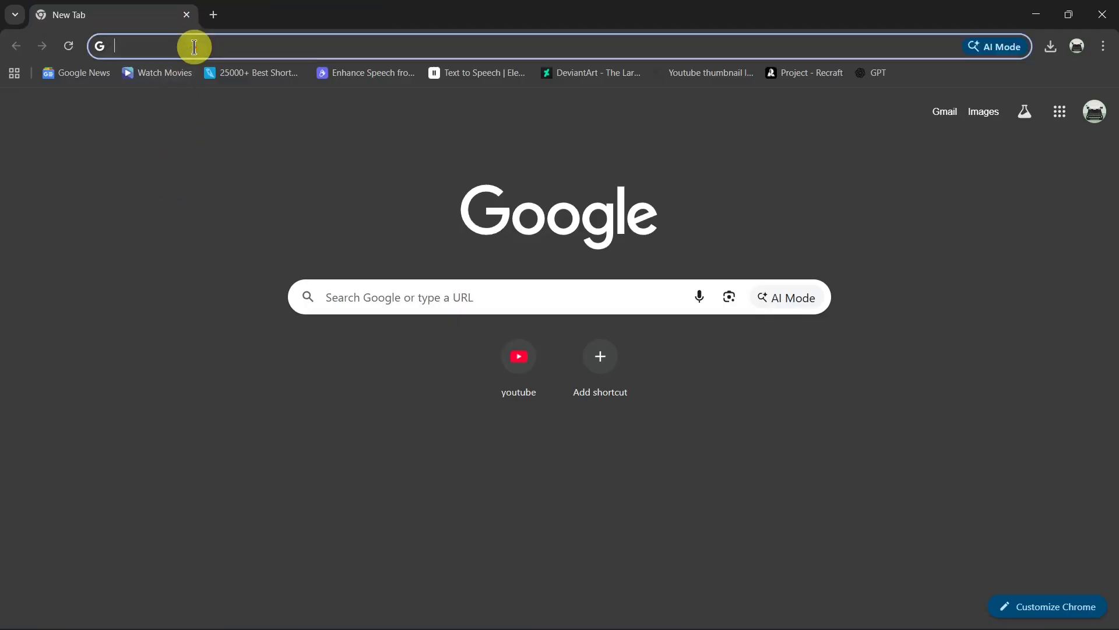
text(xa)
key(Return)
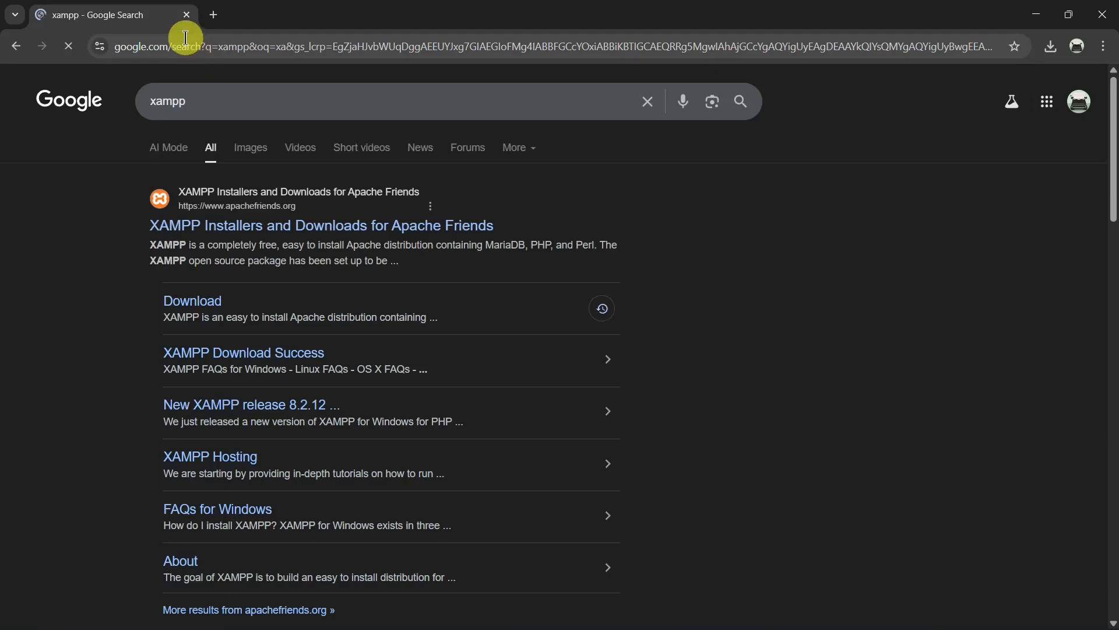
click(214, 13)
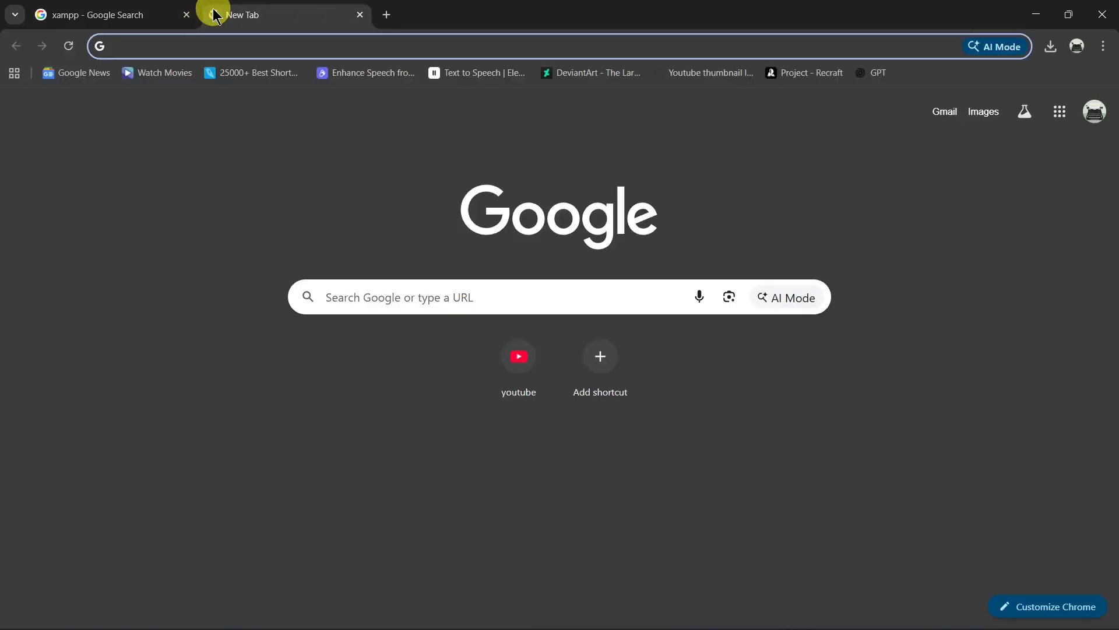
text(php zip)
key(Return)
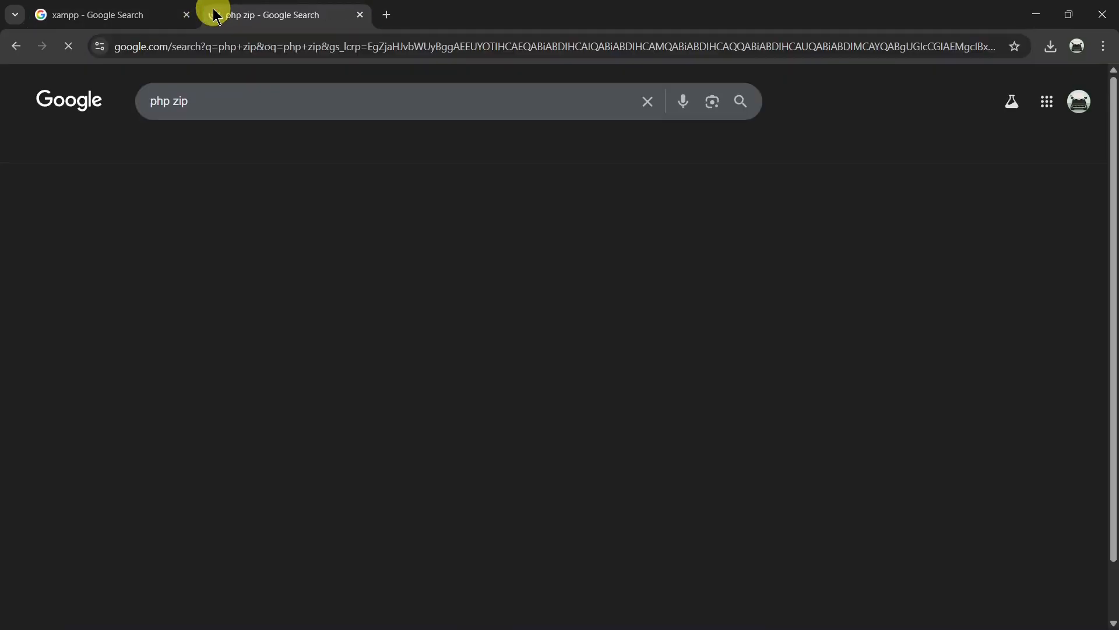
key(ctrl+w)
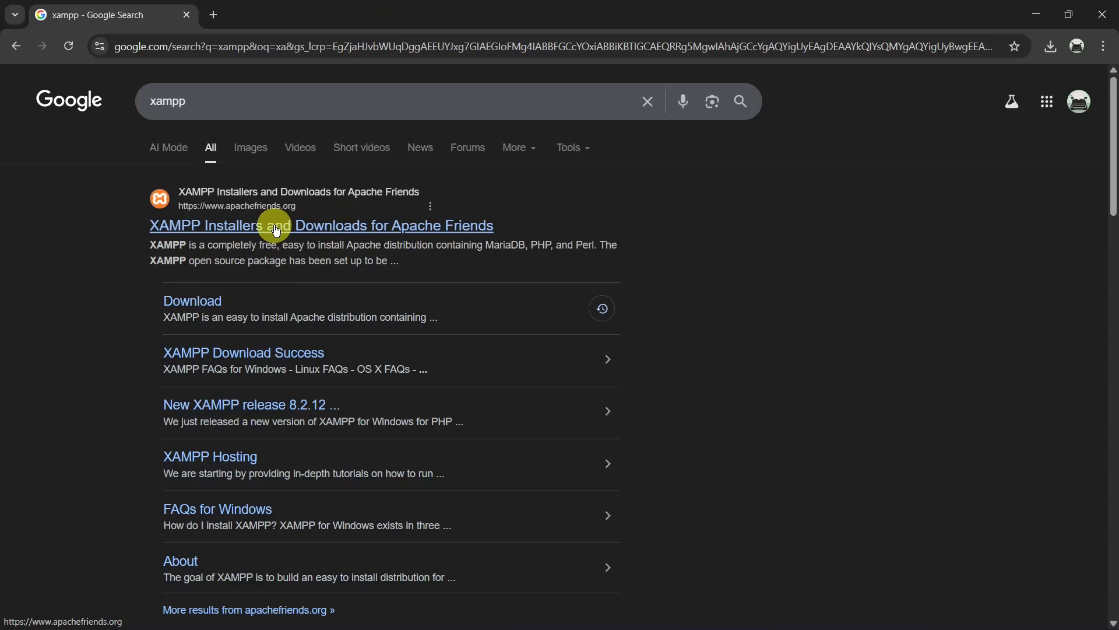
Step: Open the XAMPP download page from the search results and highlight the 8.2.12 / PHP 8.2.12 entry for Windows
click(213, 302)
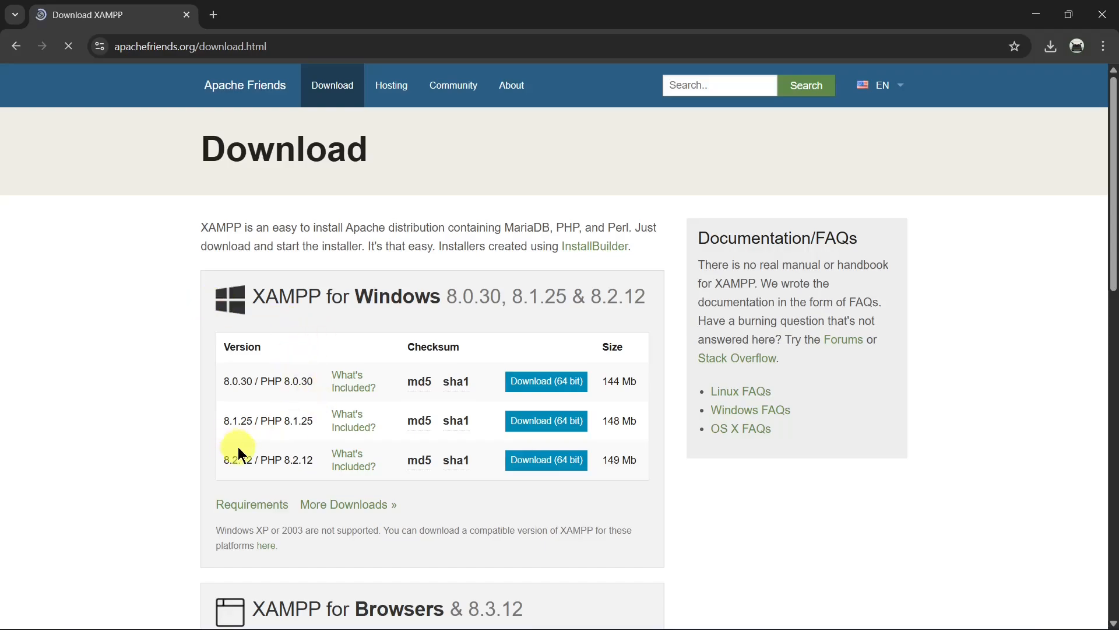
drag(222, 457, 297, 457)
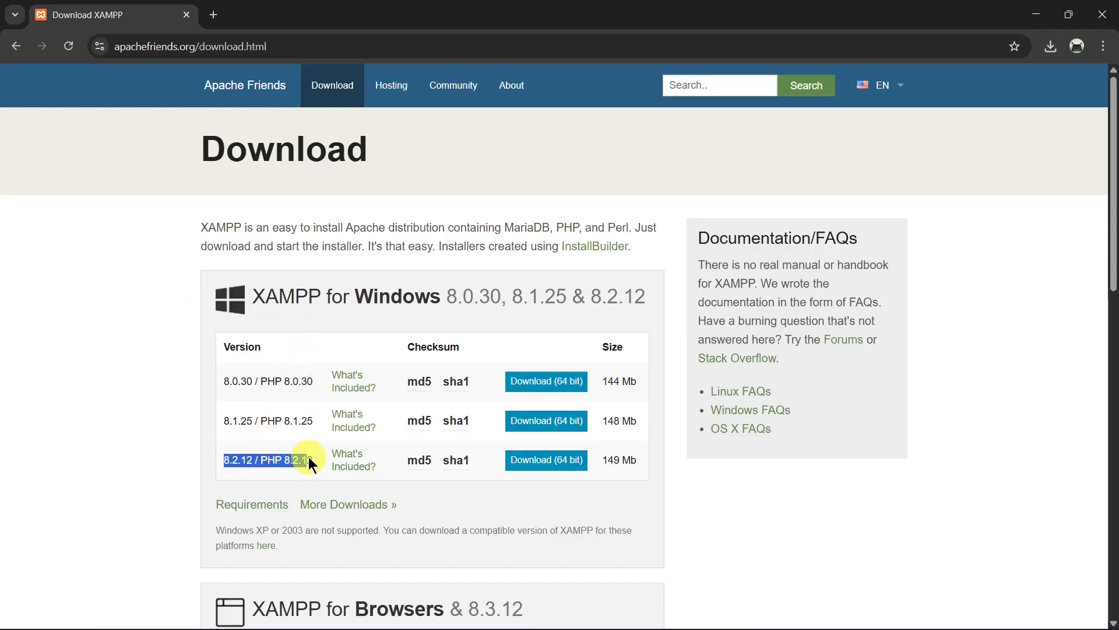
click(91, 434)
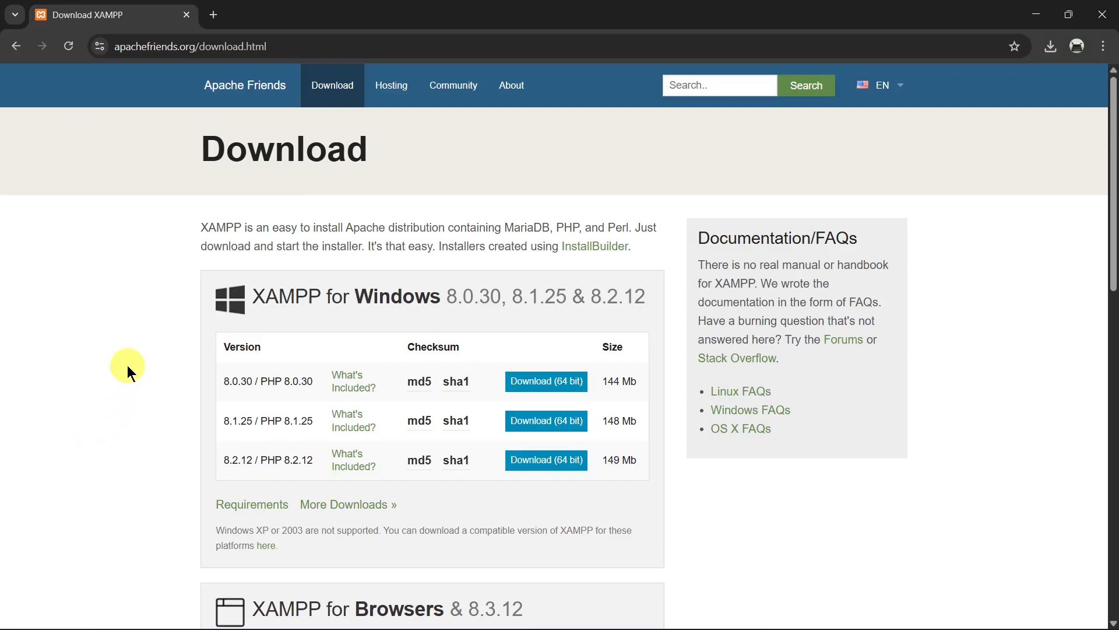
Step: Search the web for "php latest version" in a new browser tab
click(215, 15)
text(php late)
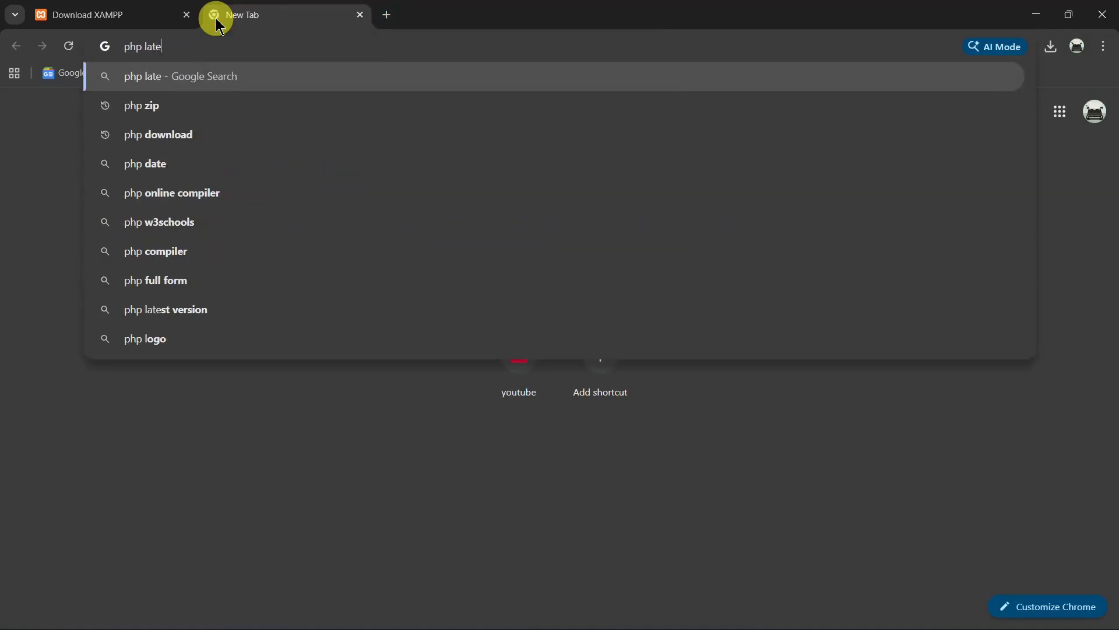
text(st version)
key(Return)
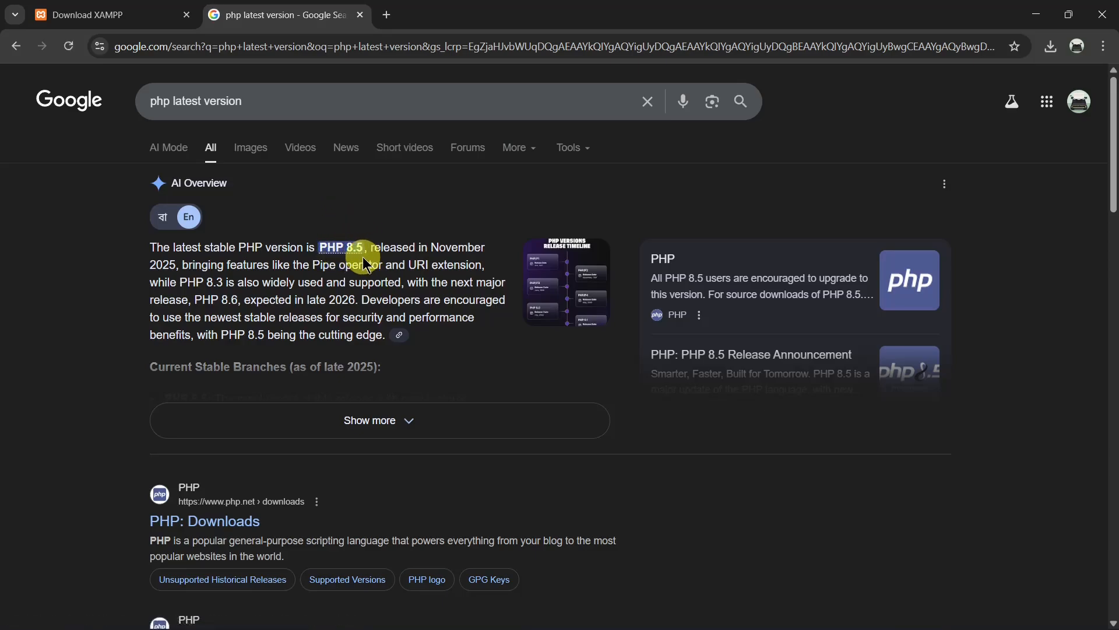
Step: Search for "php zip download" in a new tab and examine the PHP 8.5 Windows Zip packages on the php.net downloads page
click(387, 15)
text(php )
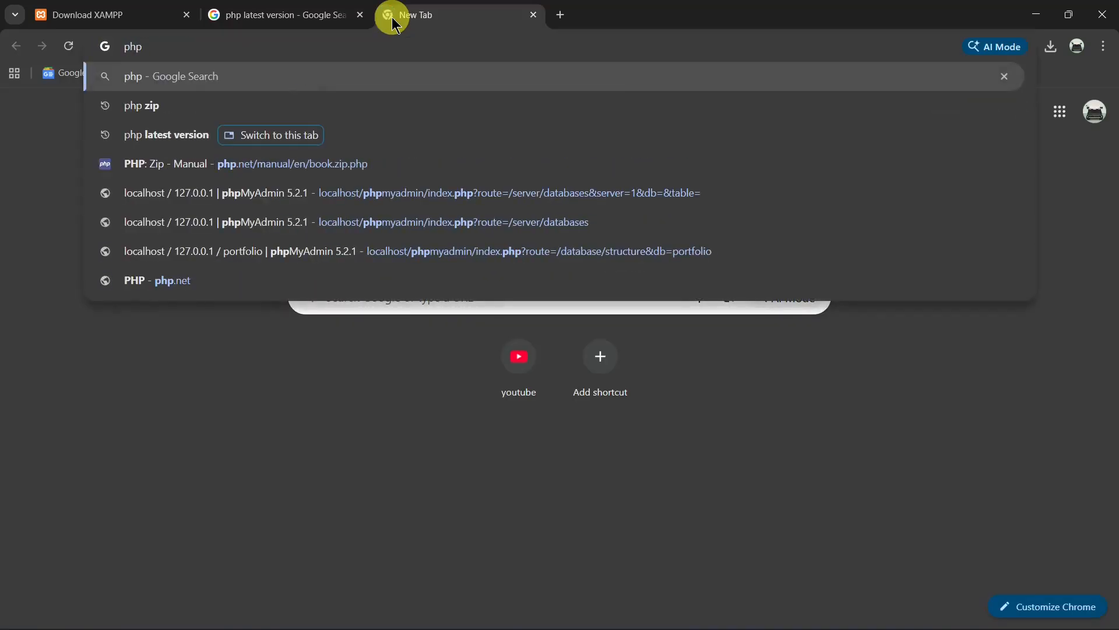
text(zip do)
key(Return)
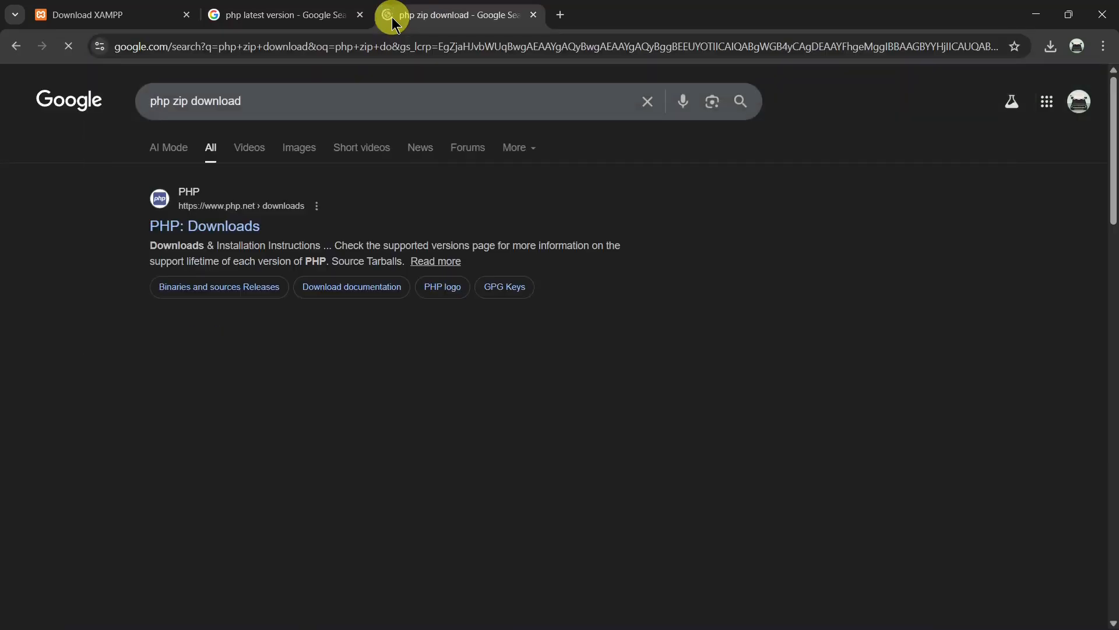
click(260, 229)
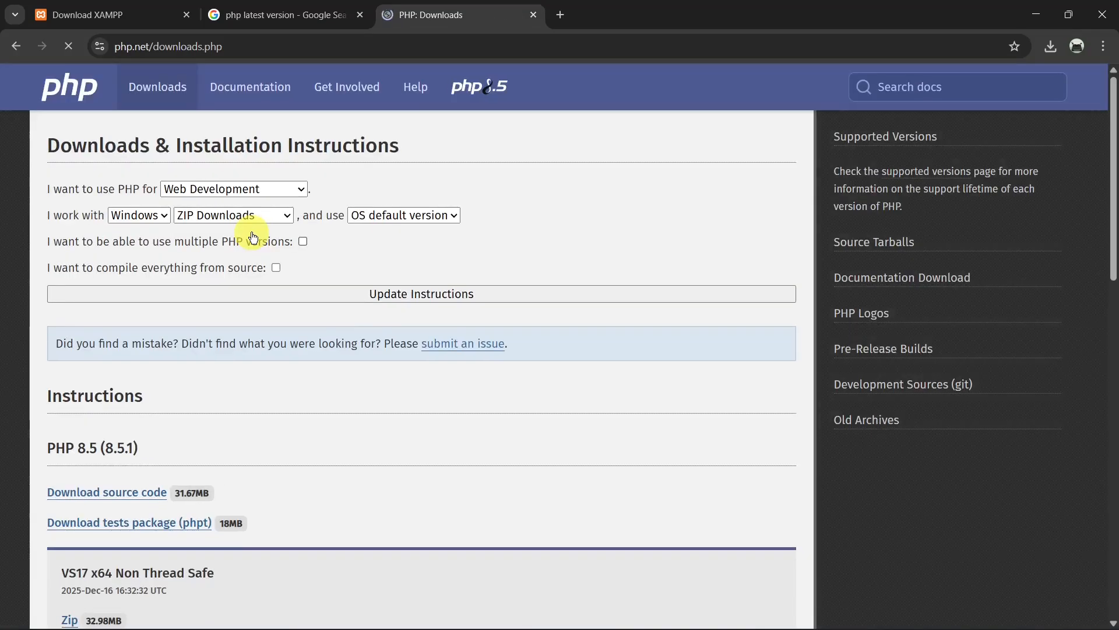
scroll(83, 301, down, 2)
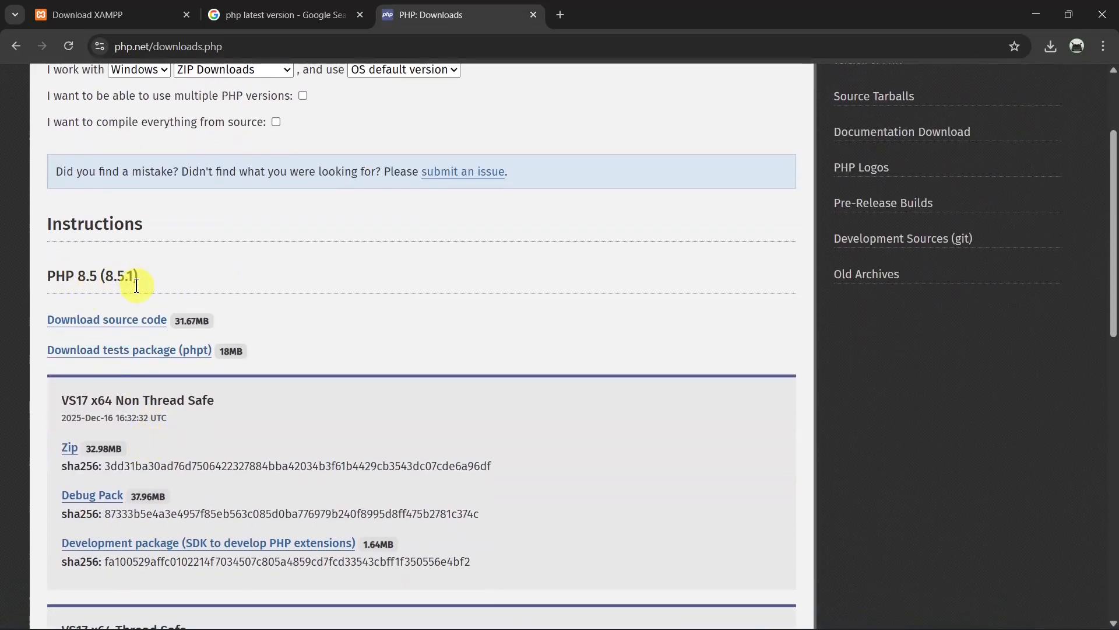
scroll(137, 332, down, 3)
scroll(137, 334, down, 1)
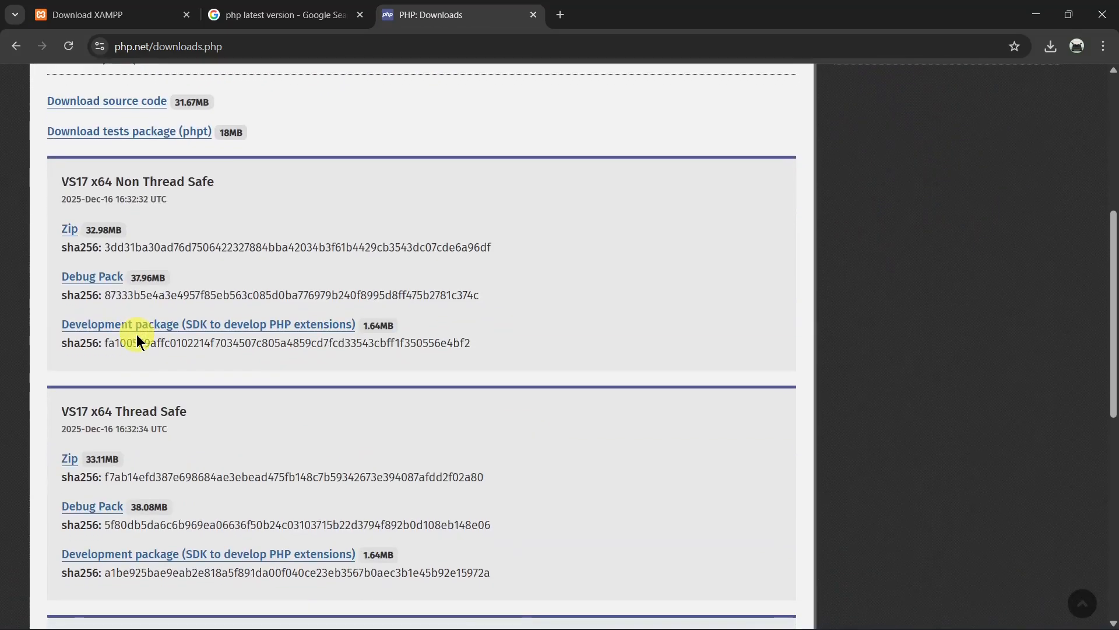
scroll(135, 443, down, 2)
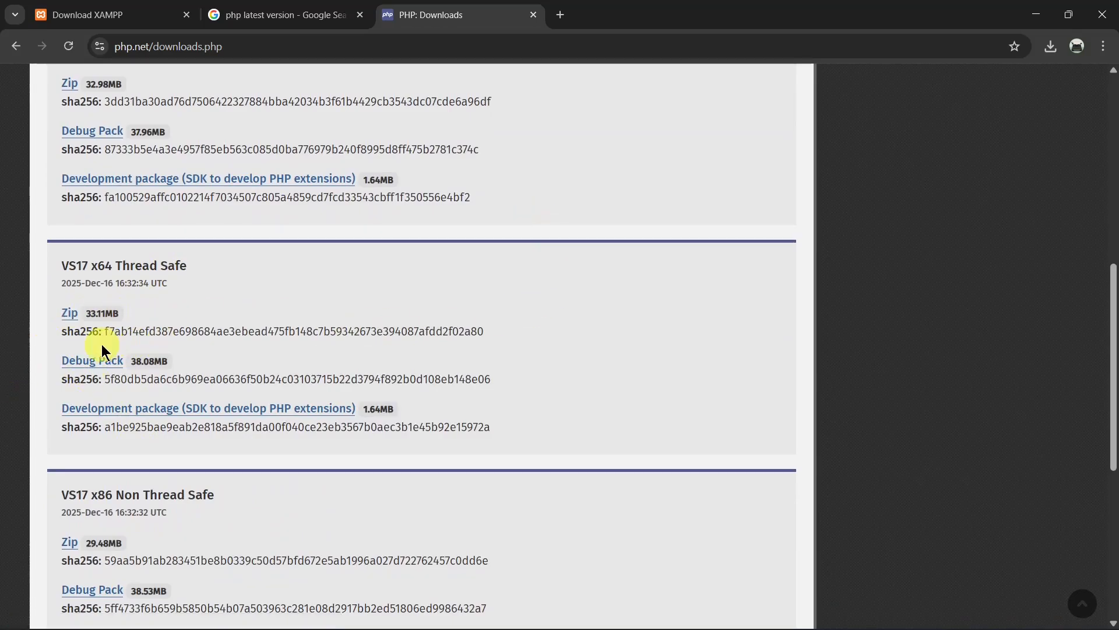
Step: Close the PHP downloads and search tabs, and close the browser
click(534, 16)
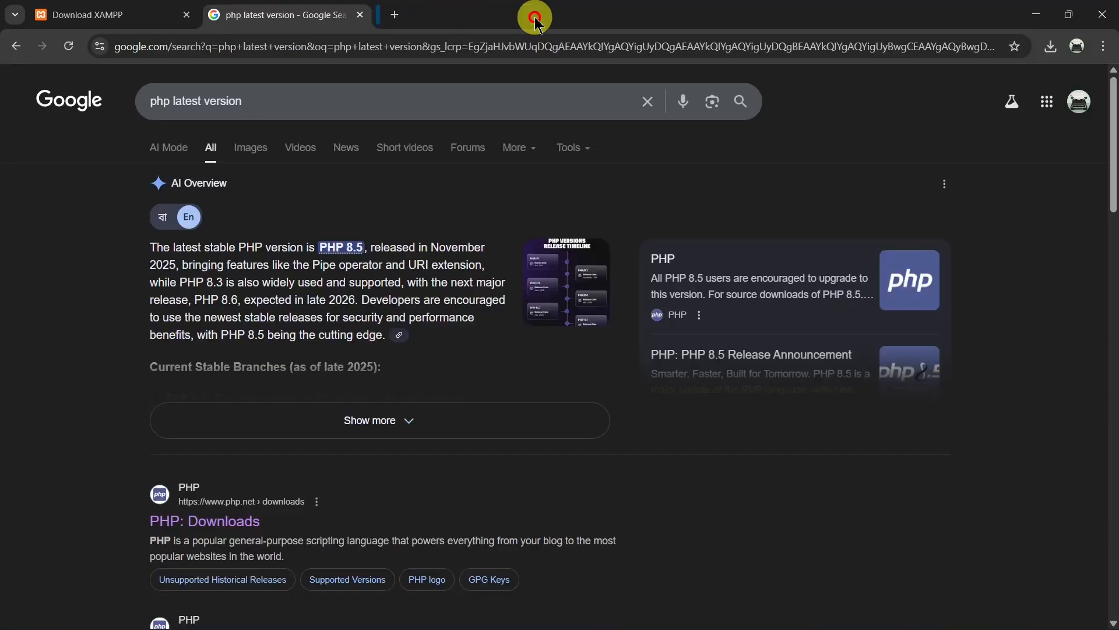
click(360, 15)
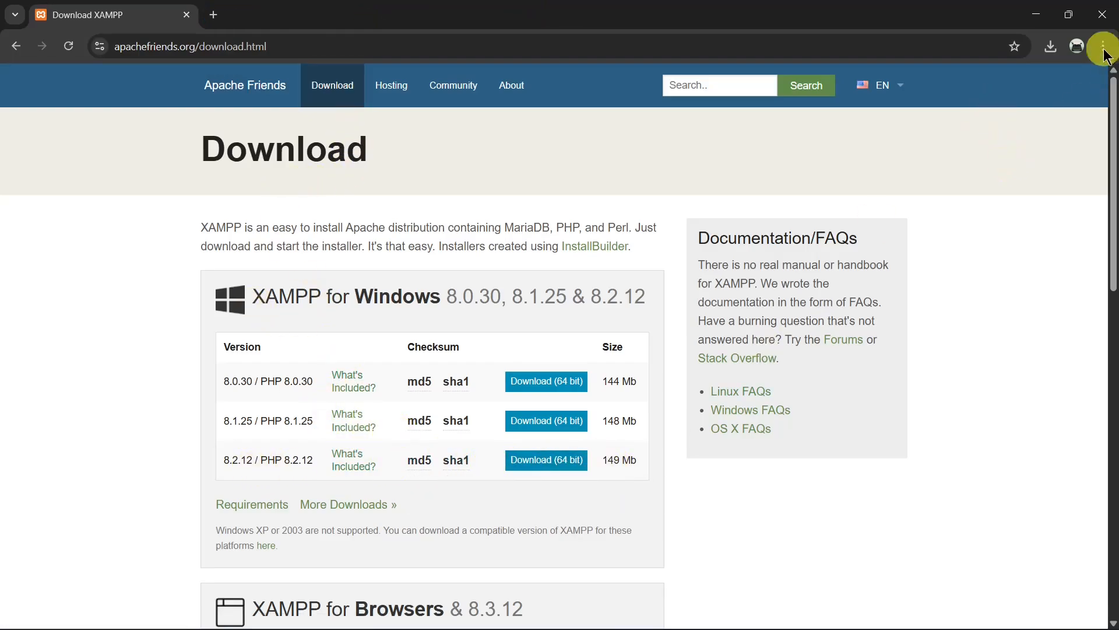
click(1098, 23)
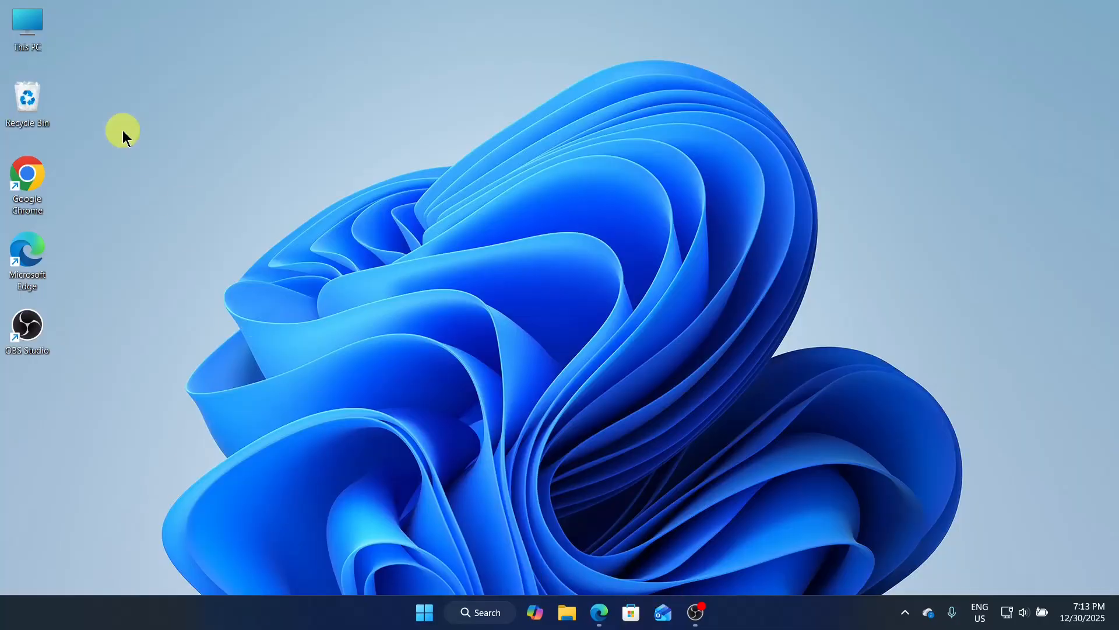
Step: Reopen Google Chrome and search the web for composer
double_click(25, 175)
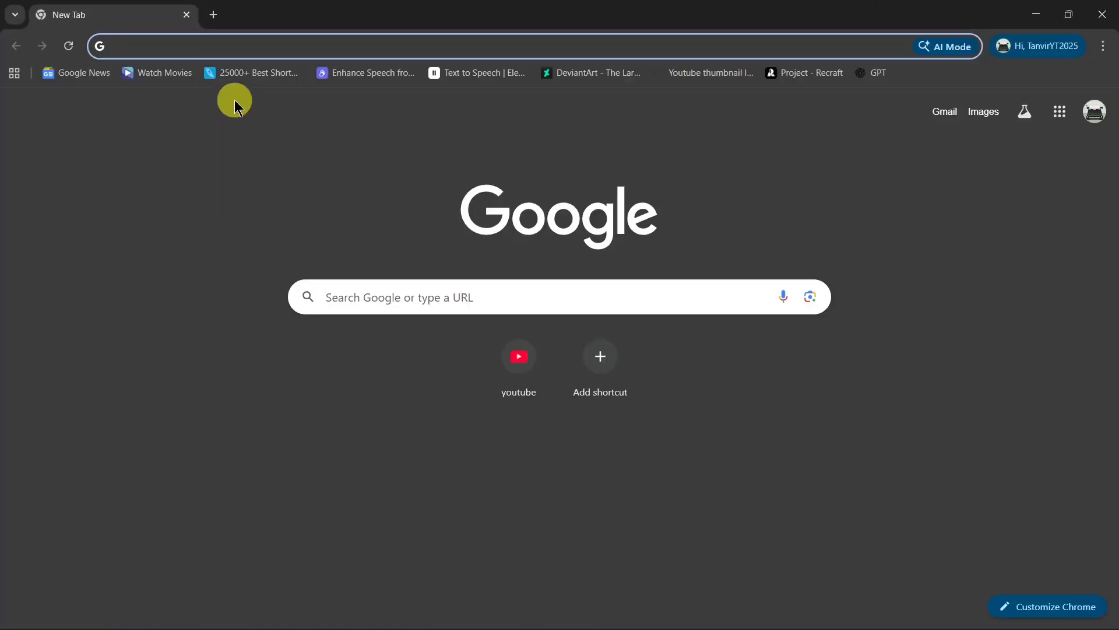
text(composer)
key(BackSpace)
key(BackSpace)
key(BackSpace)
key(BackSpace)
key(BackSpace)
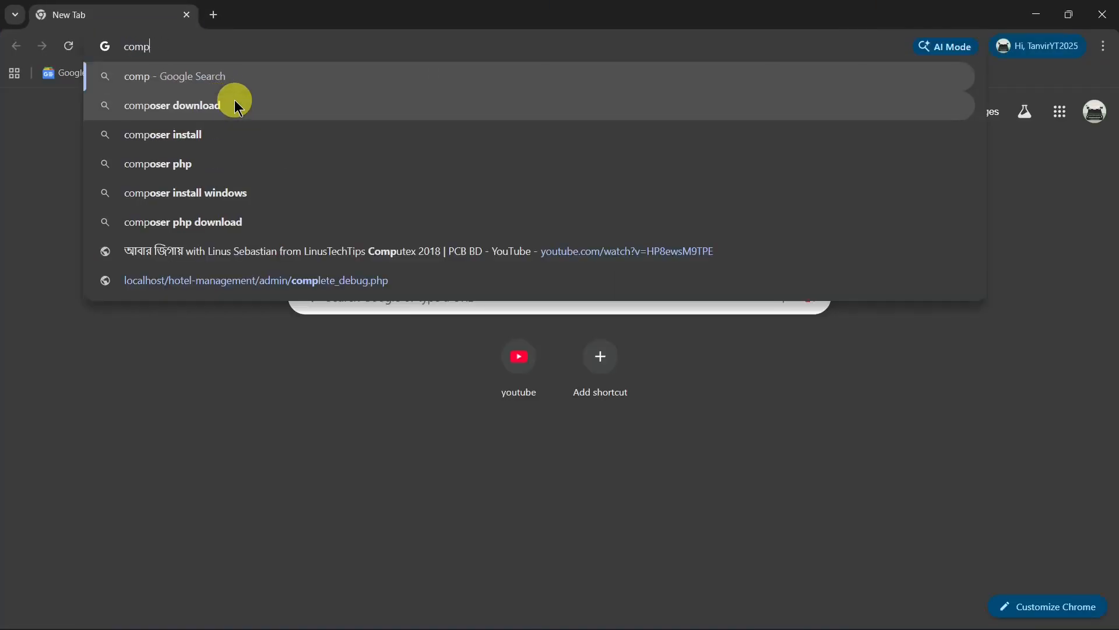
text(poser)
key(Return)
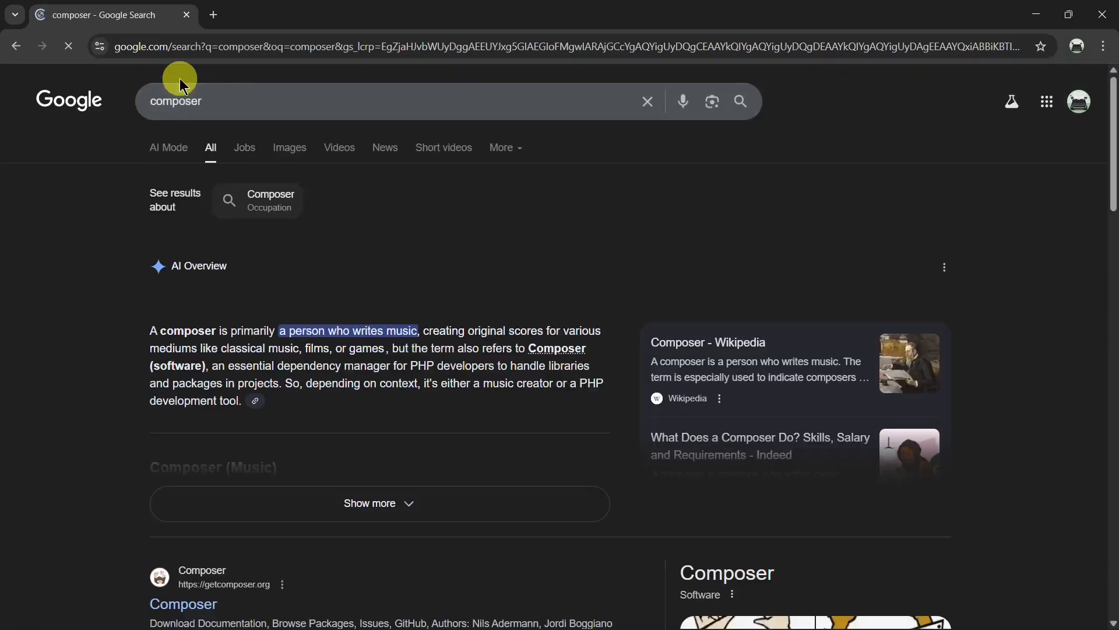
Step: Open the download page on getcomposer.org, highlight the Composer-Setup.exe link and close the browser
scroll(204, 268, down, 5)
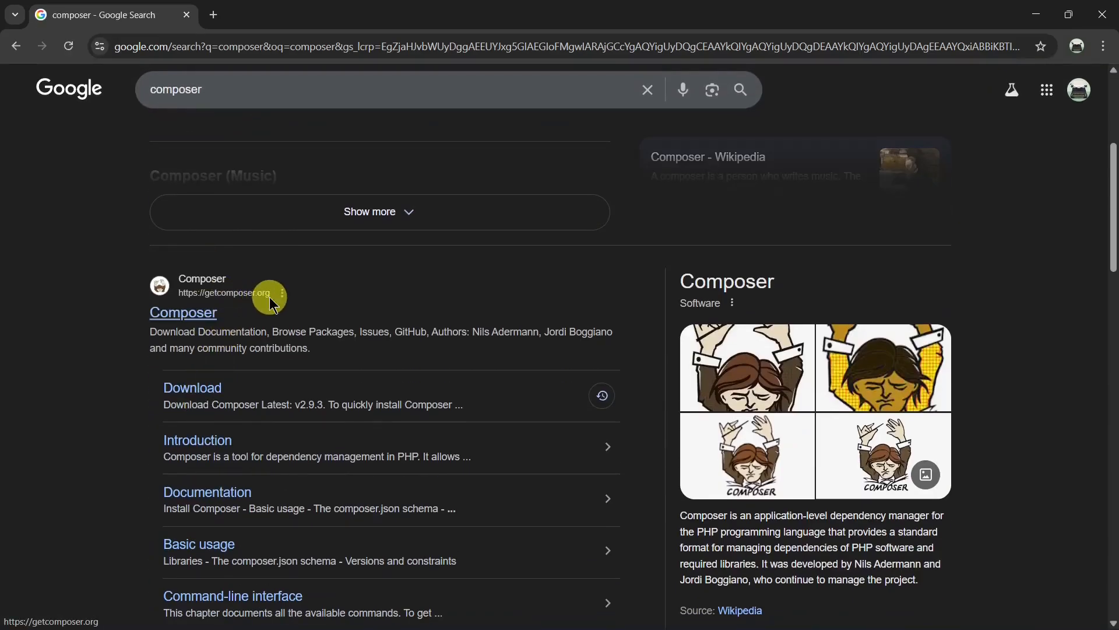
click(190, 313)
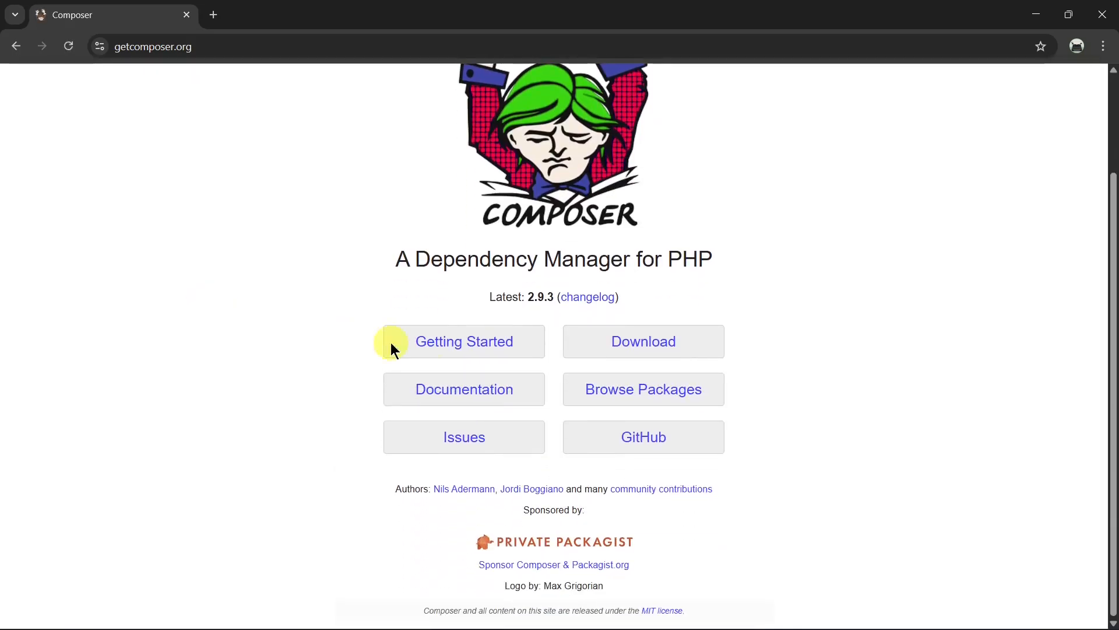
click(630, 344)
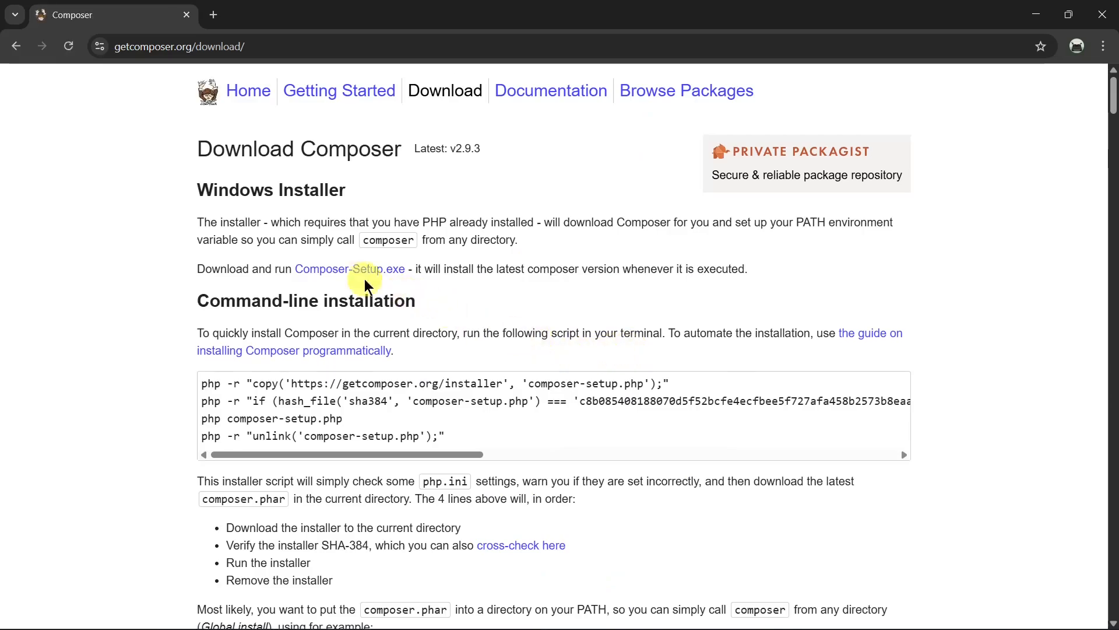
drag(293, 267, 423, 273)
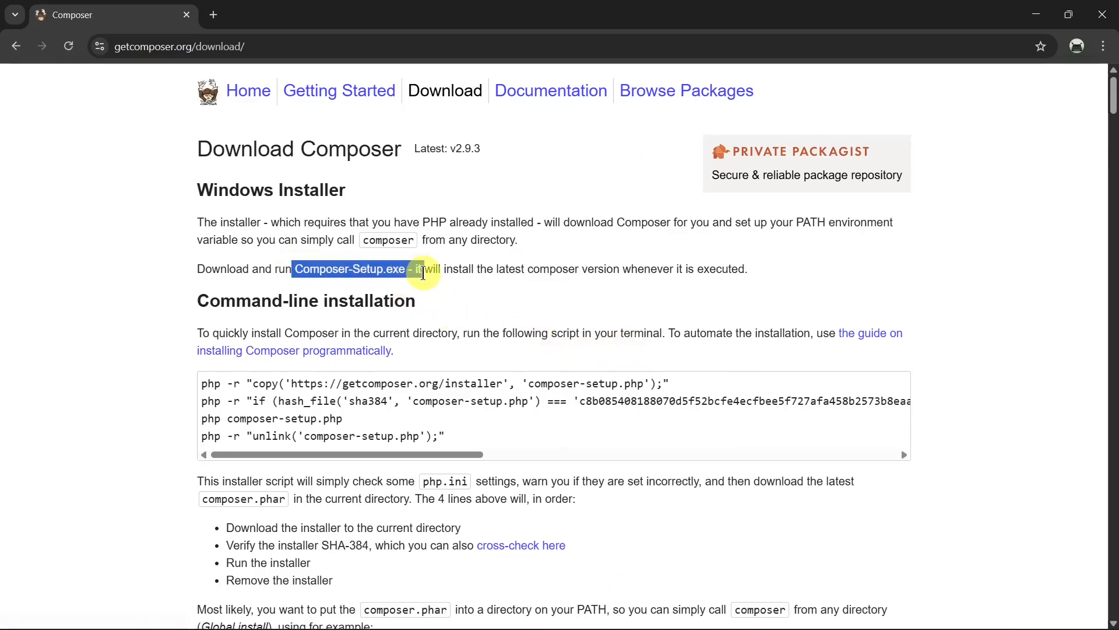
click(435, 303)
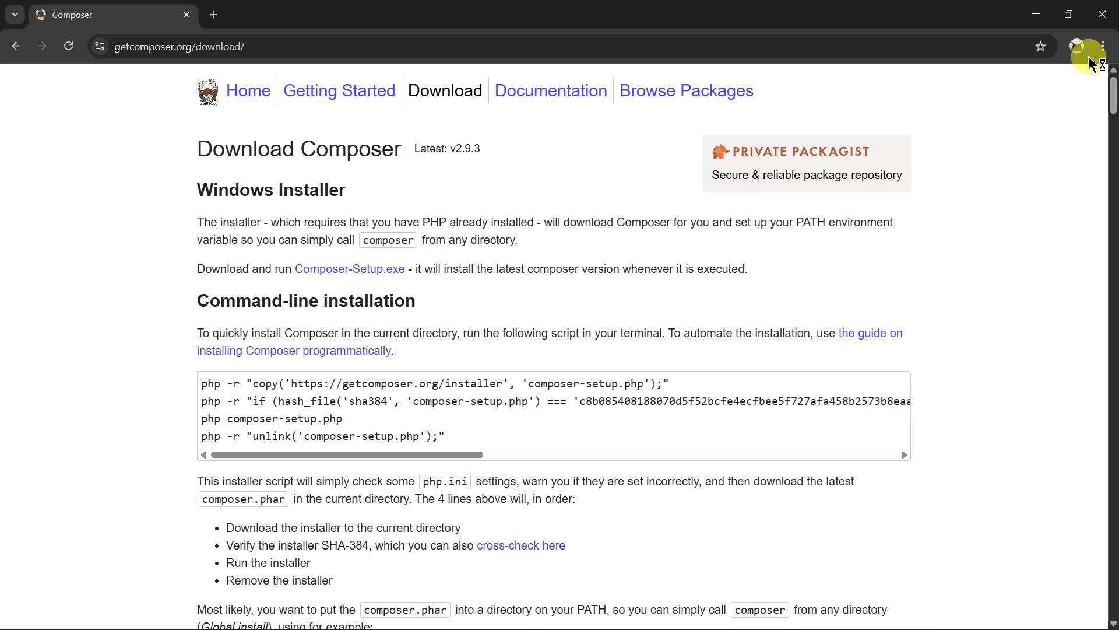
click(1101, 14)
Step: Open the Downloads folder from This PC and select the Composer-Setup.exe installer
double_click(36, 30)
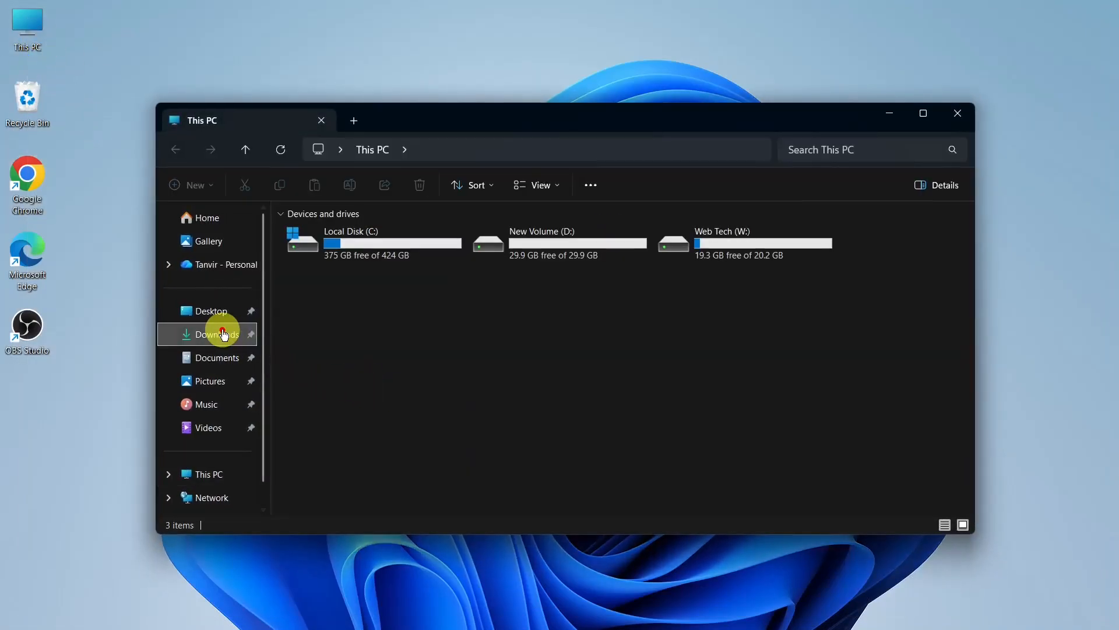
click(224, 334)
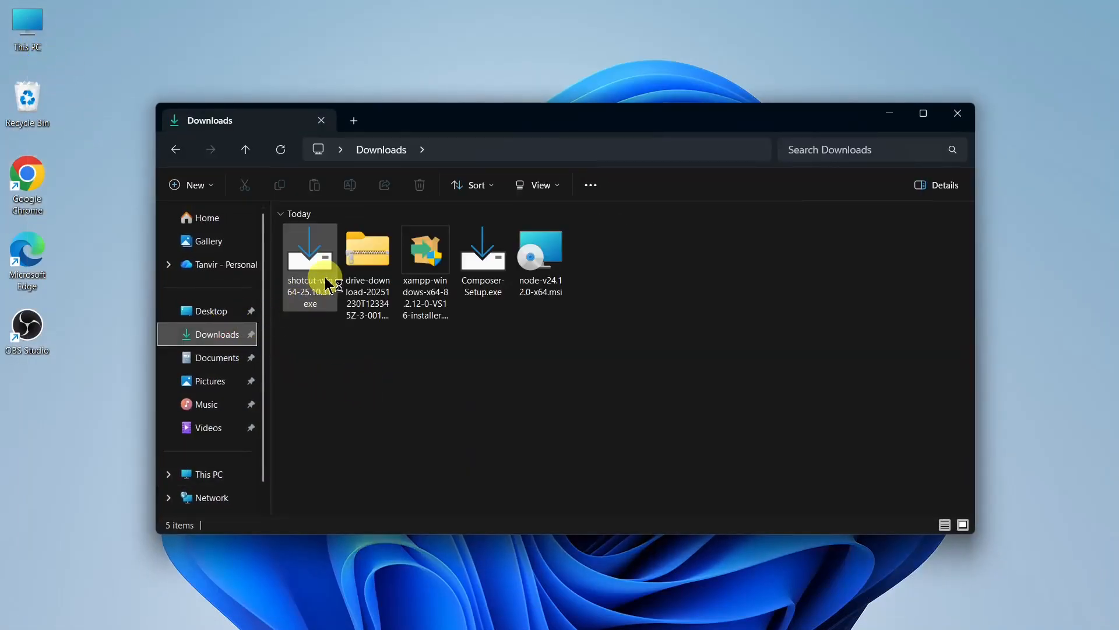
click(487, 263)
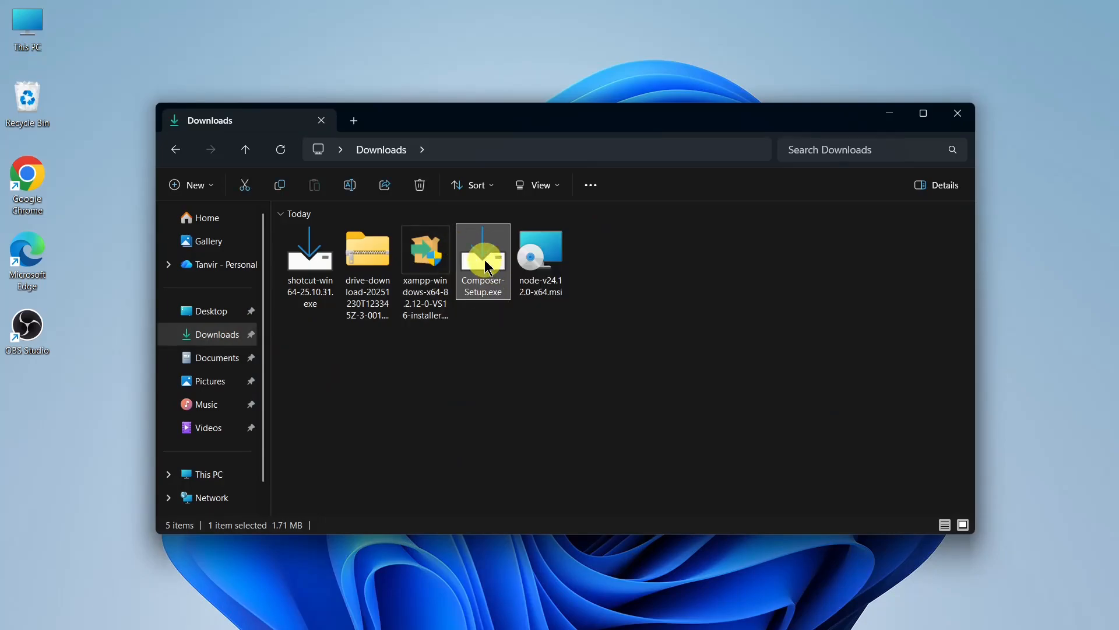
Step: Launch the Composer-Setup.exe installer for all users, leave developer mode off, and check the command-line PHP choice
double_click(485, 260)
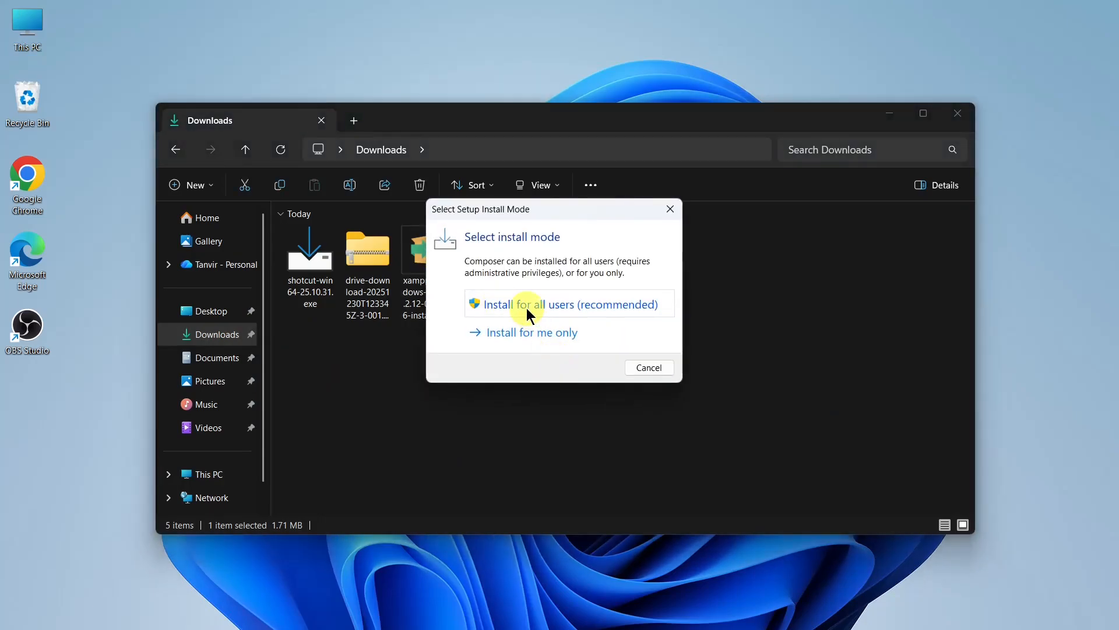
click(527, 308)
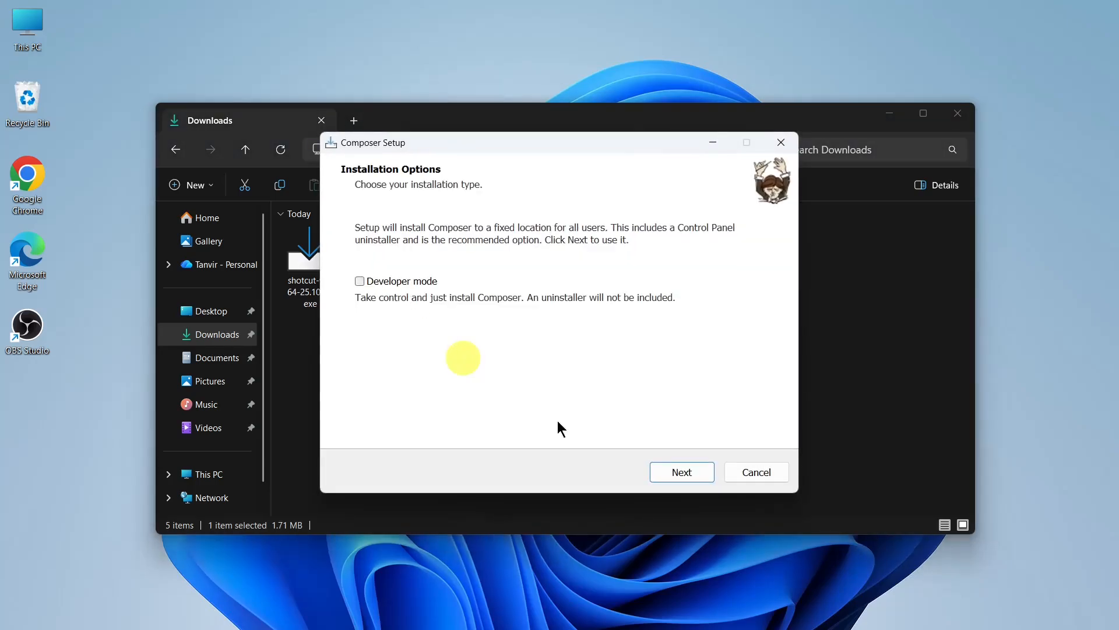
click(680, 483)
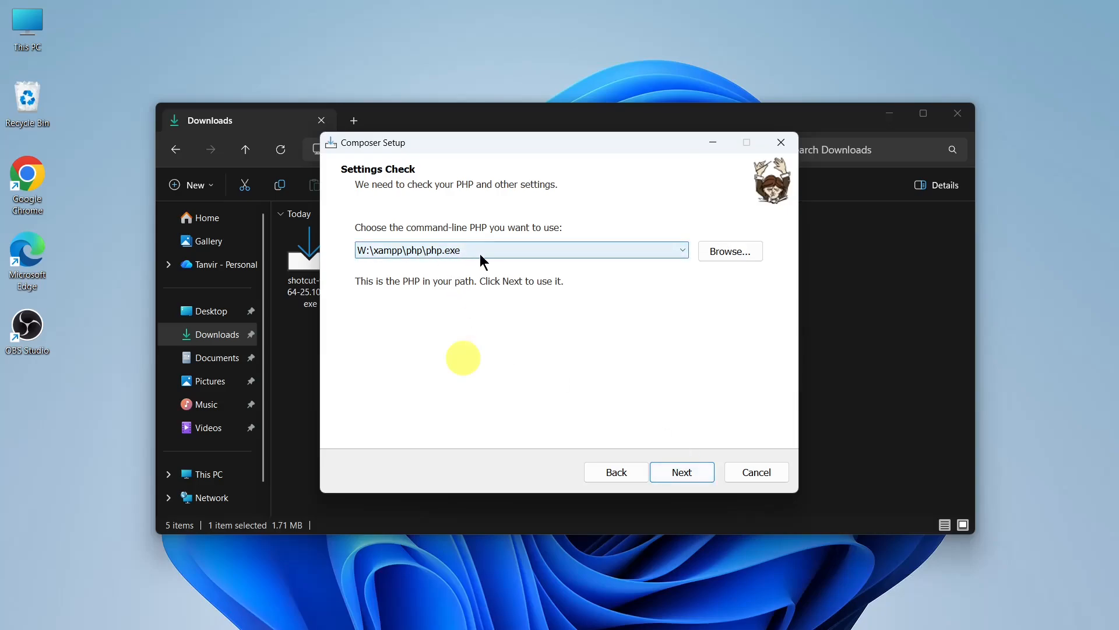
click(450, 255)
click(481, 337)
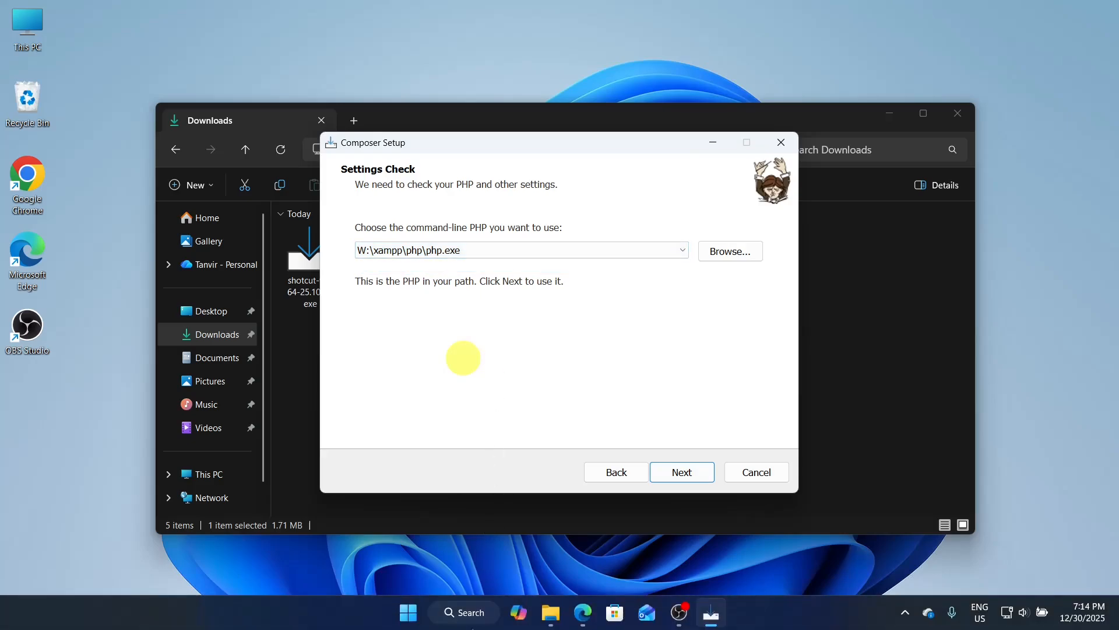
Step: Search Windows for env, open the system environment variables, and open the system Path variable for editing
click(400, 621)
text(env)
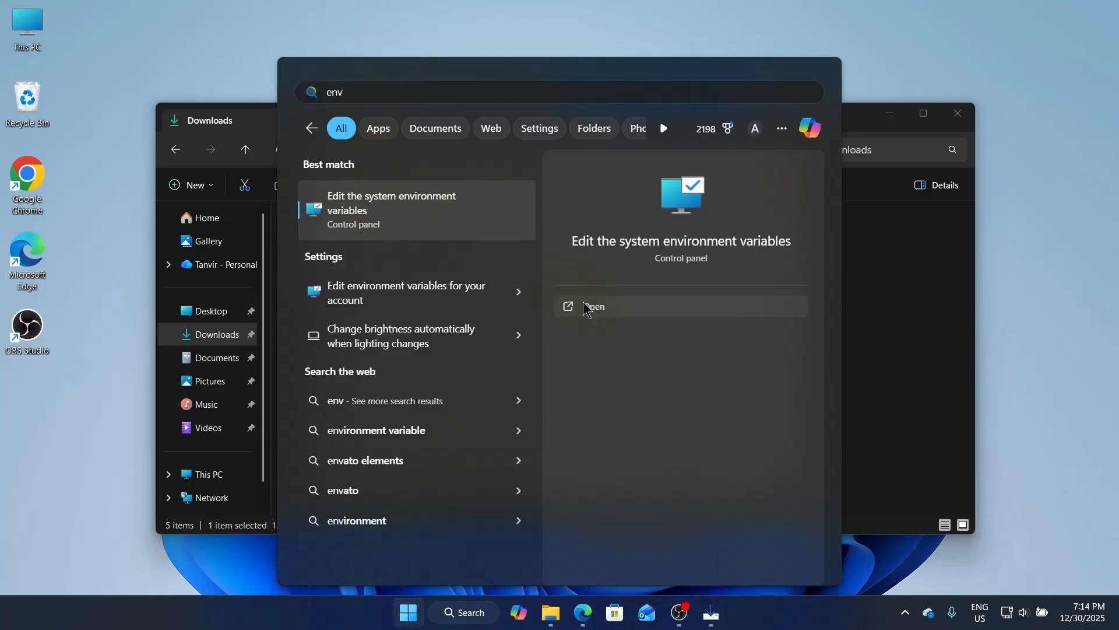
click(632, 313)
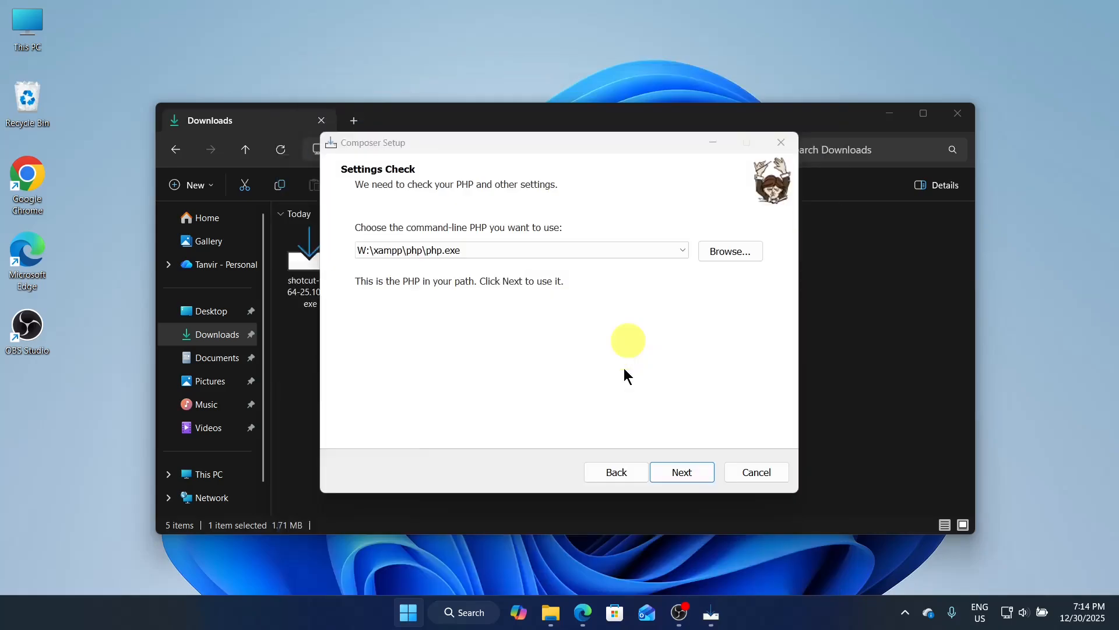
click(352, 372)
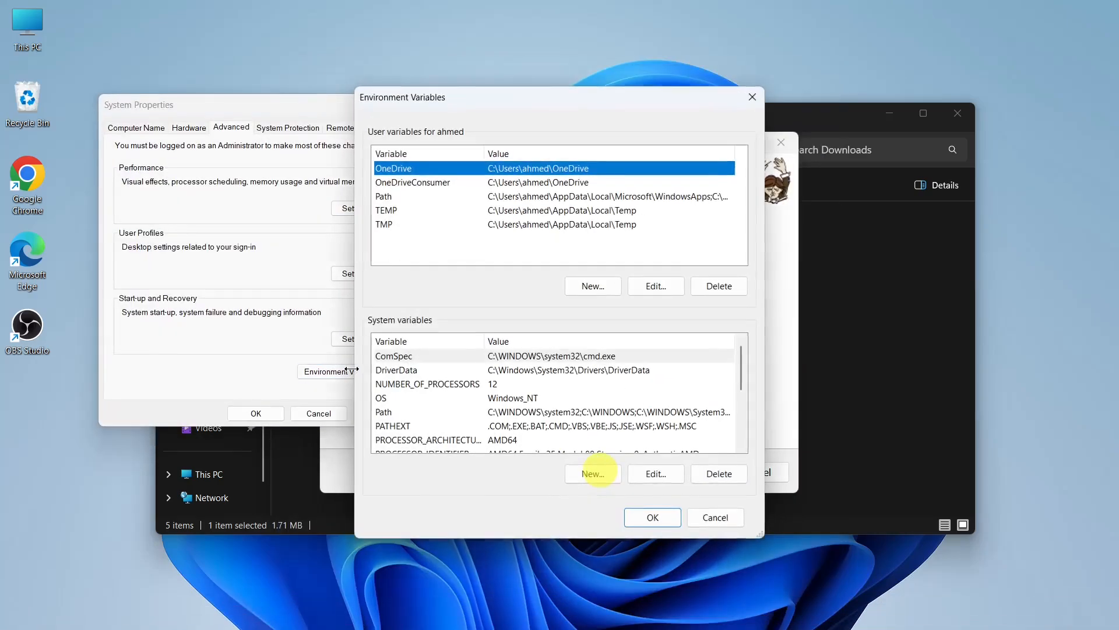
click(415, 413)
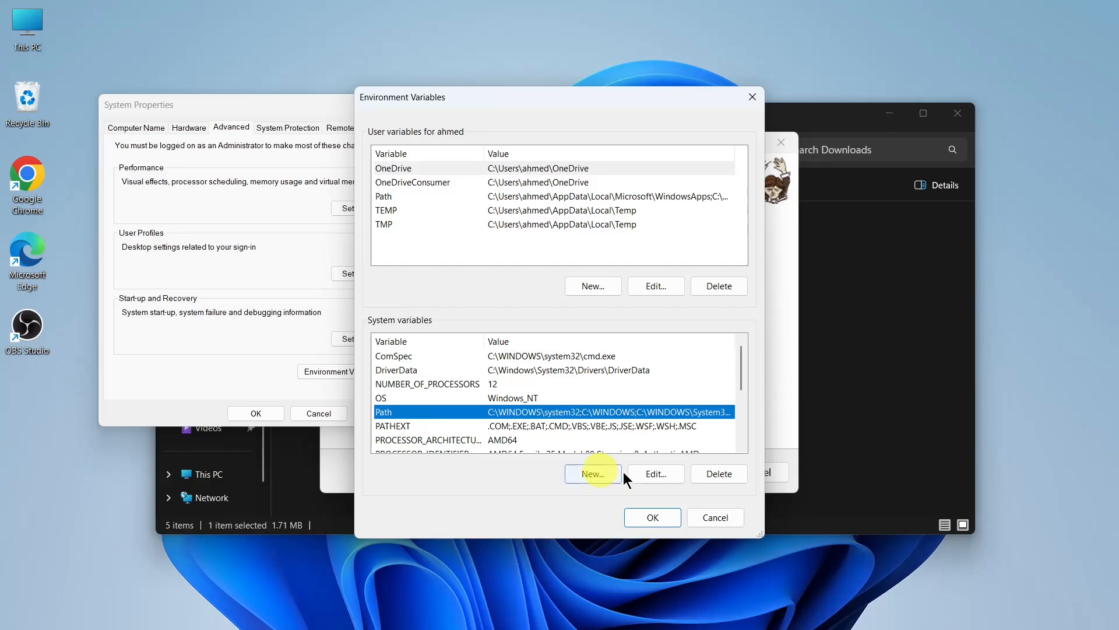
click(647, 473)
click(513, 338)
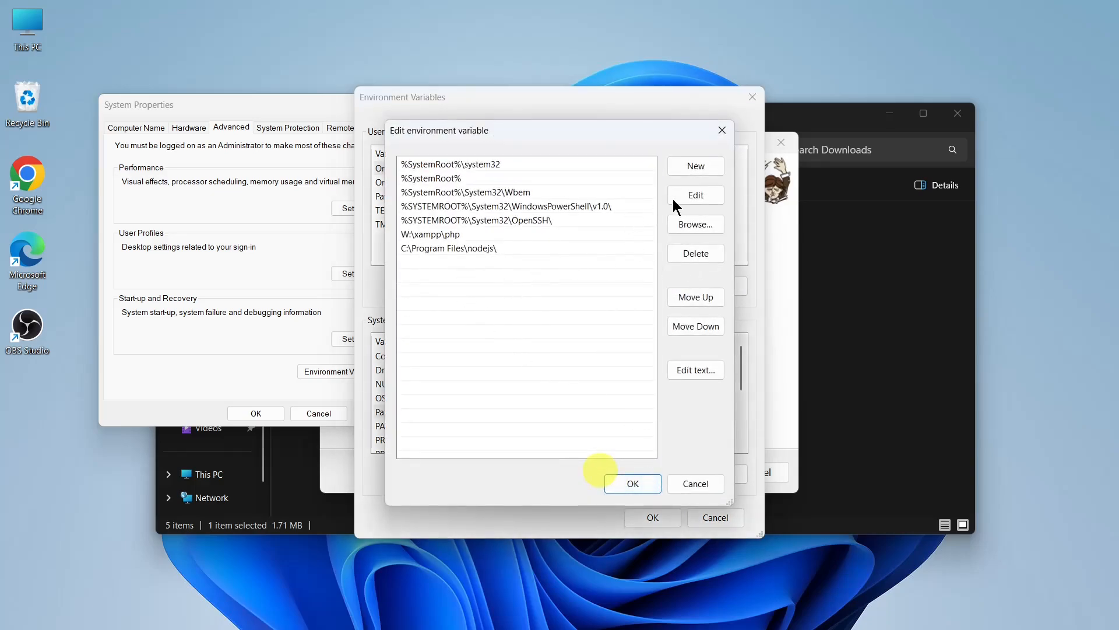
Step: Switch to File Explorer and open the Web Tech (W:) drive from This PC
mouse_move(529, 615)
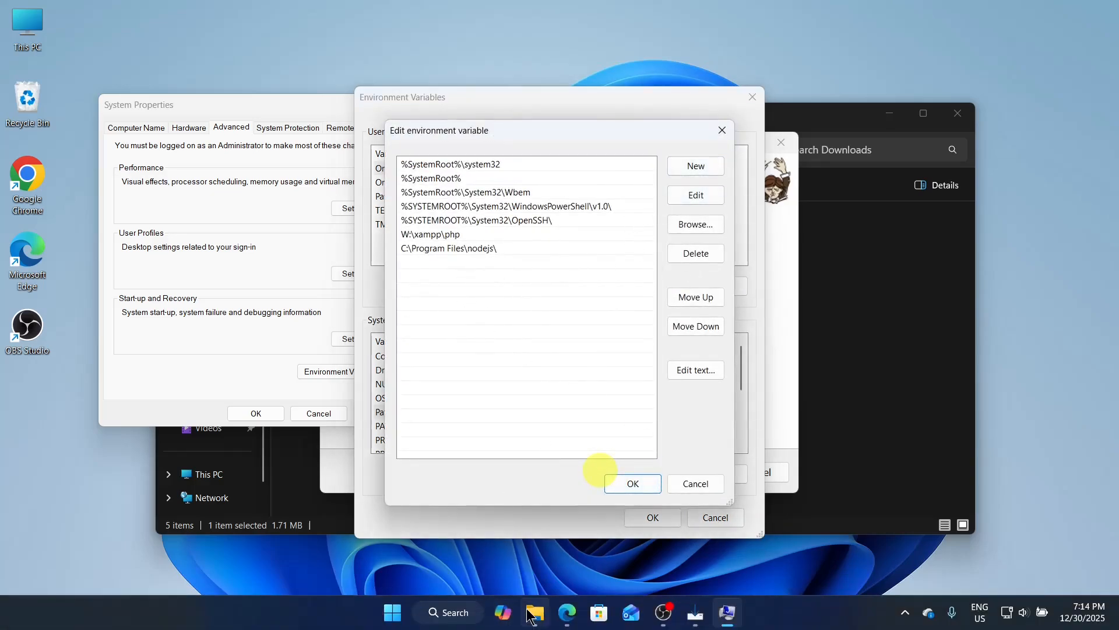
click(532, 614)
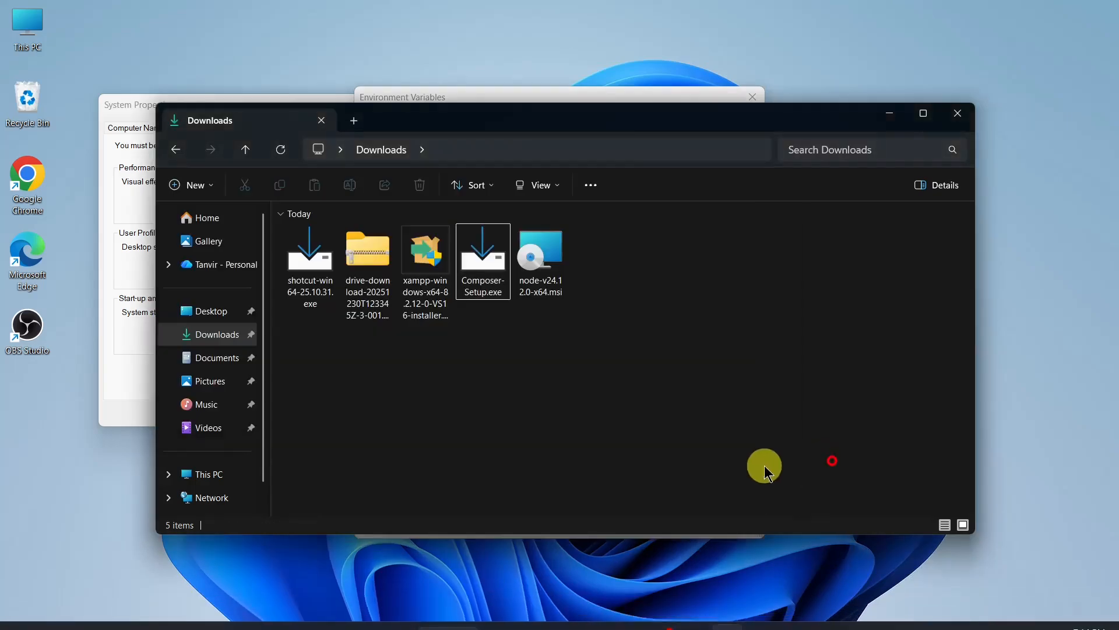
scroll(222, 496, down, 2)
click(211, 471)
click(209, 446)
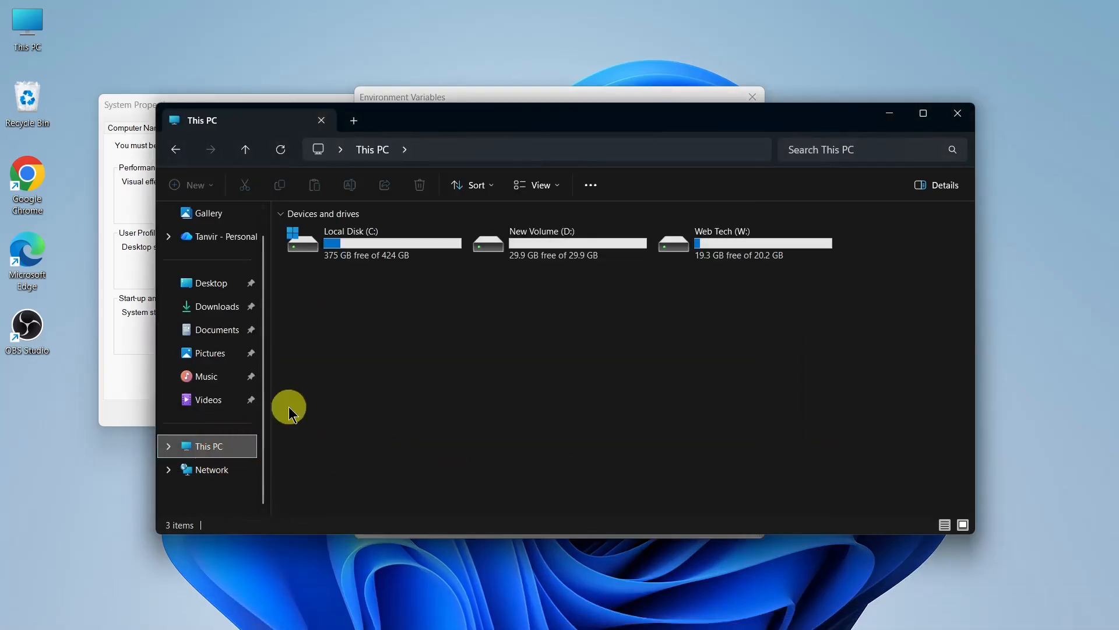
double_click(372, 257)
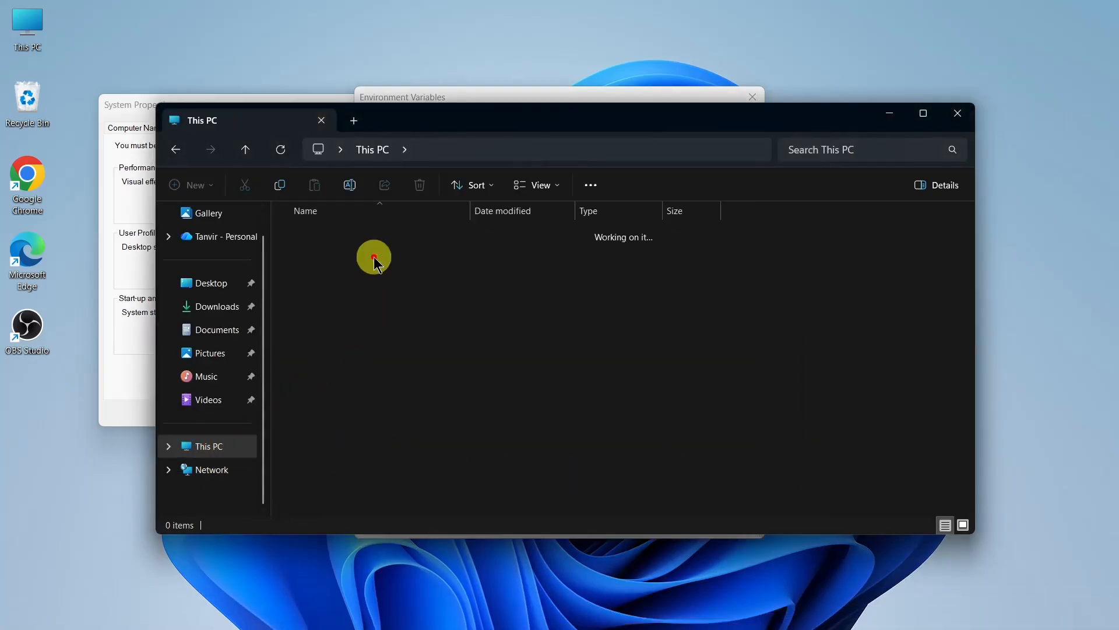
click(244, 149)
double_click(715, 259)
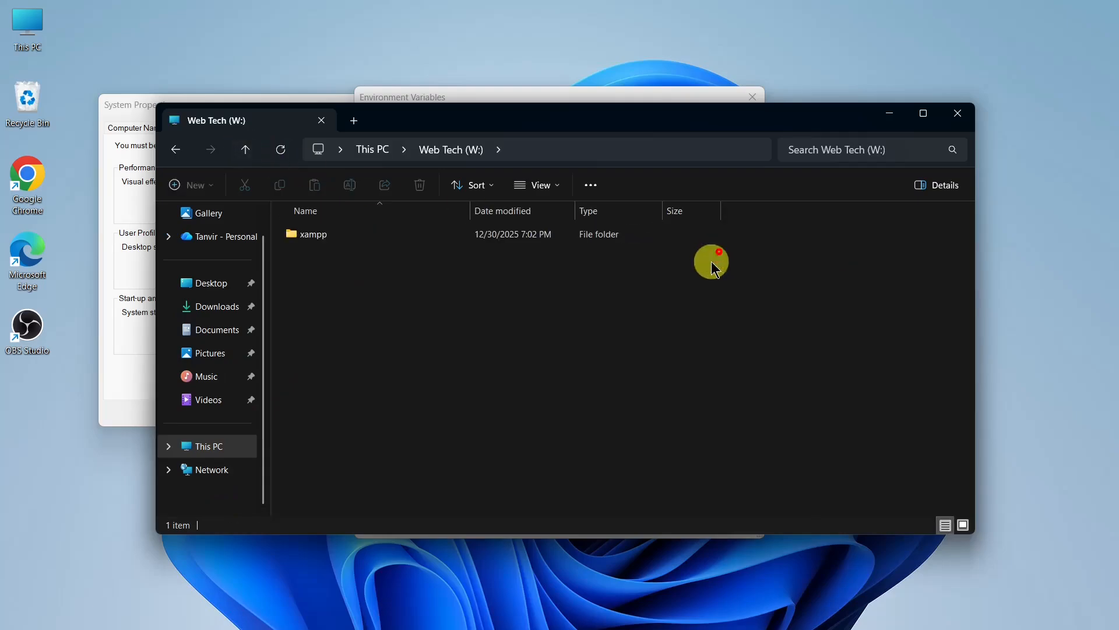
Step: Open the php folder inside xampp and select the php.exe file
double_click(349, 233)
scroll(362, 408, down, 3)
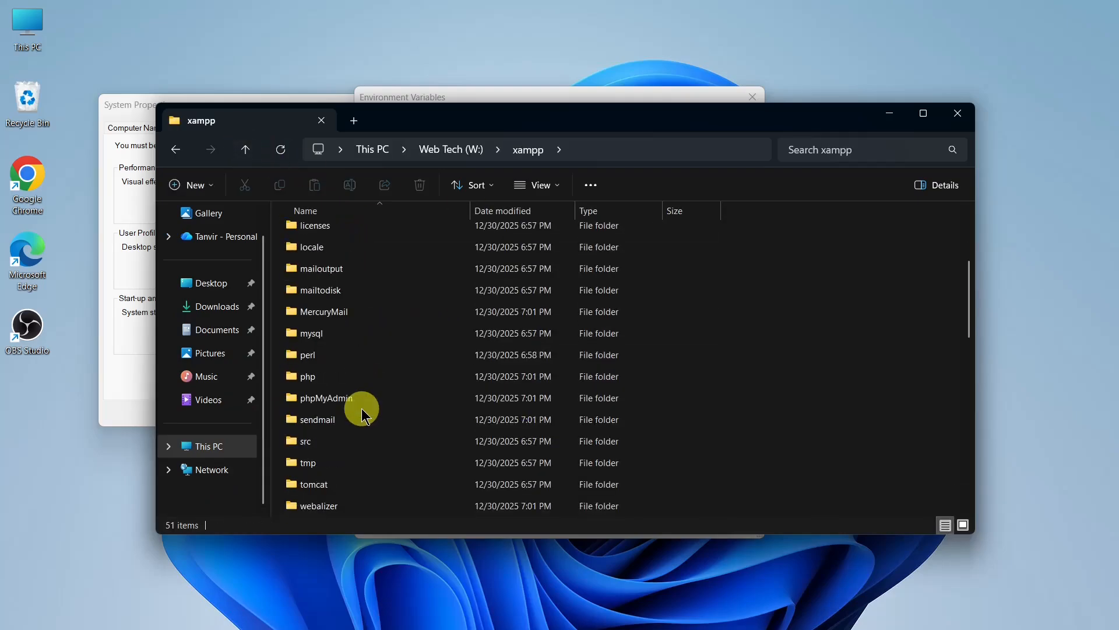
click(367, 377)
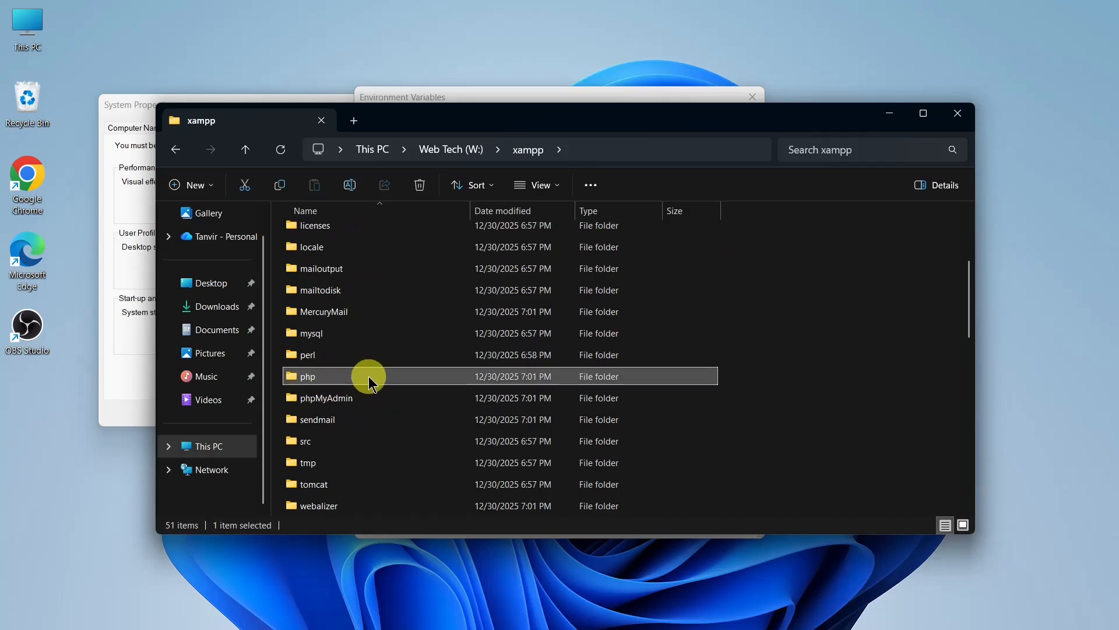
double_click(368, 376)
scroll(368, 385, down, 10)
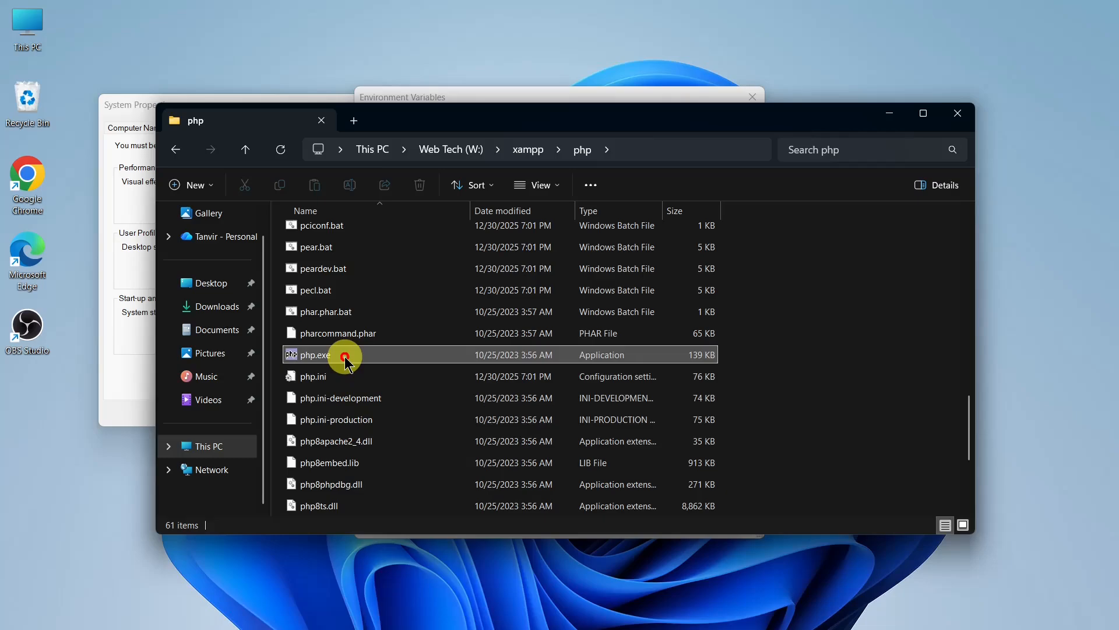
click(337, 355)
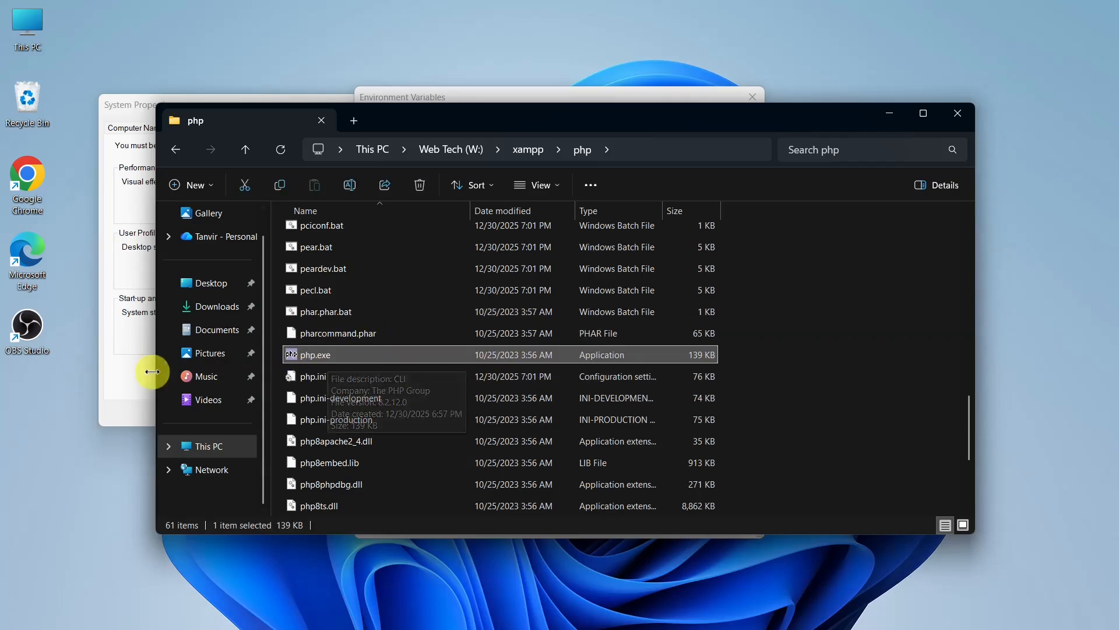
Step: Check whether file name extensions are set to show in File Explorer, and deselect php.exe
click(553, 186)
mouse_move(554, 460)
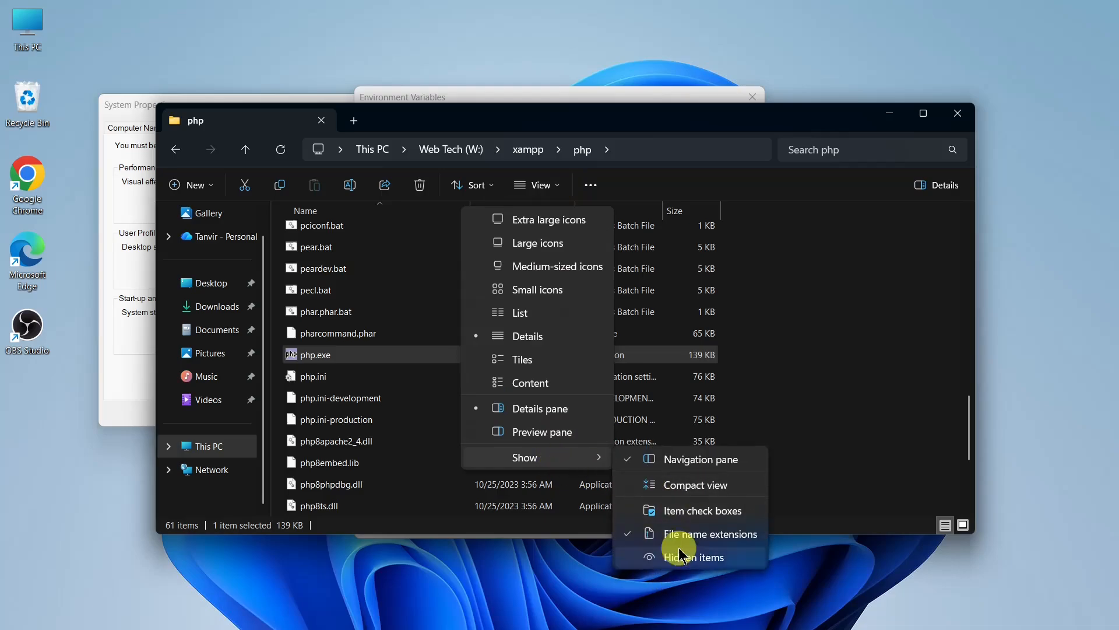
click(839, 429)
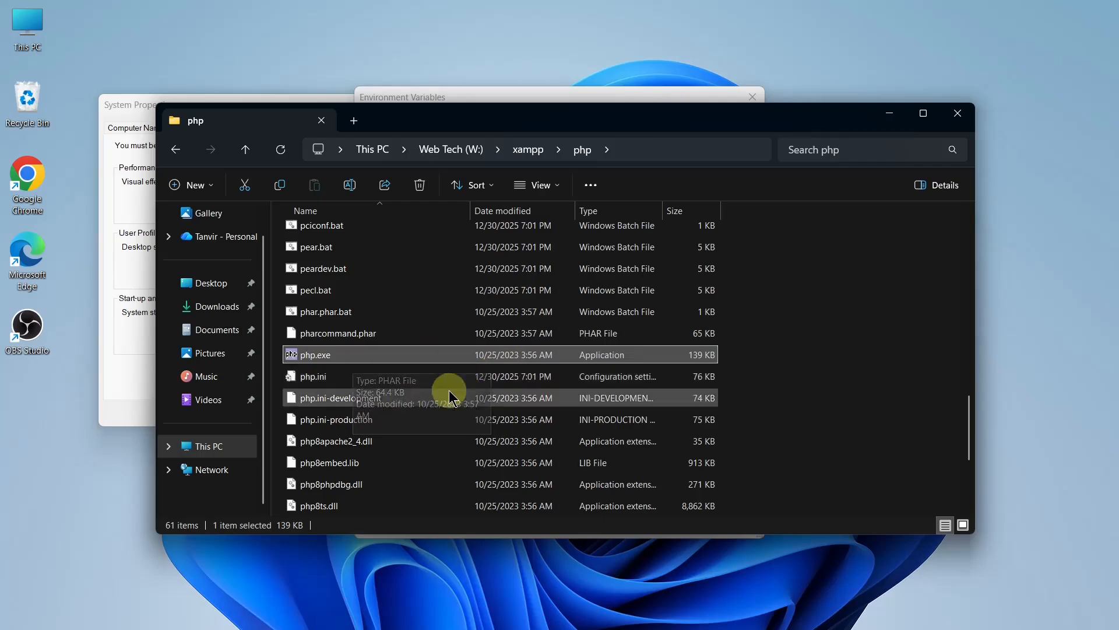
click(838, 327)
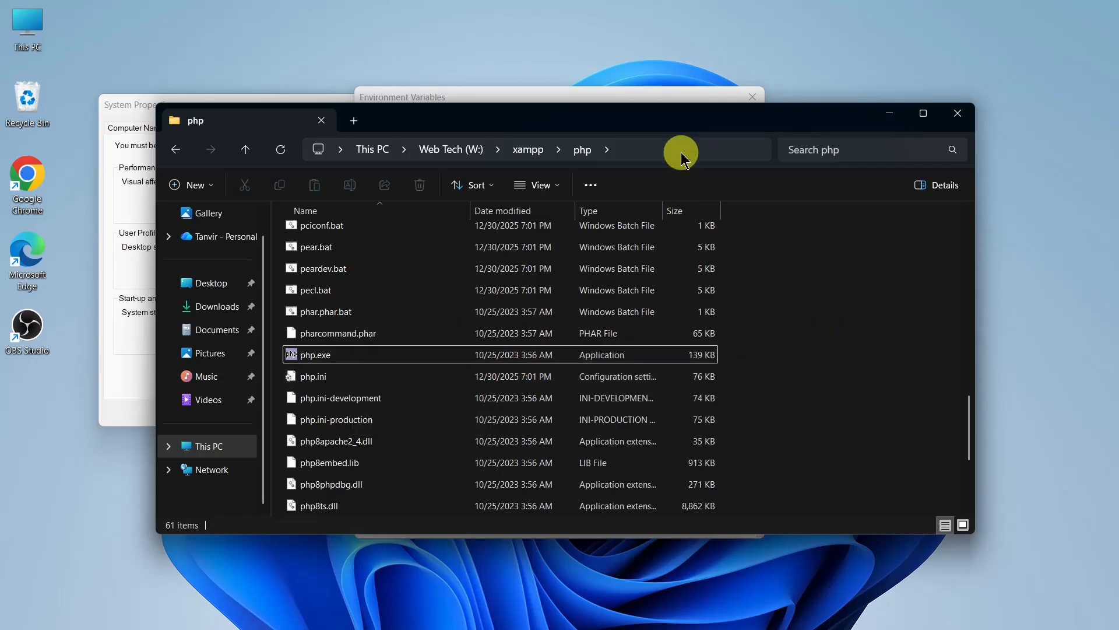
Step: Copy the folder path W:\xampp\php and add it as a new entry in the system Path variable
click(681, 152)
right_click(371, 150)
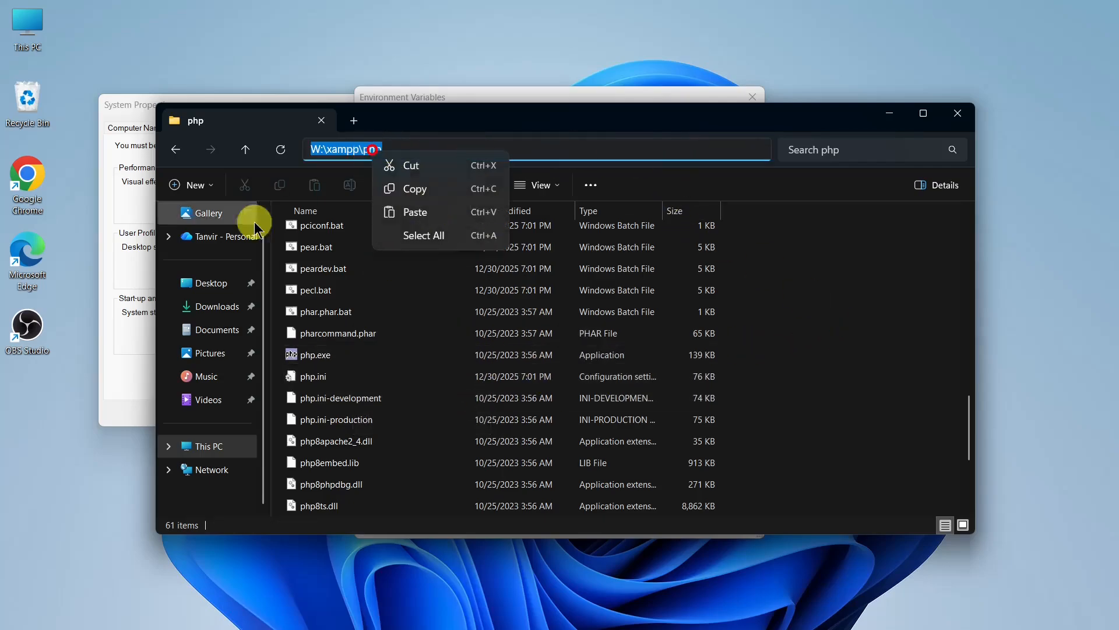
click(442, 189)
click(440, 97)
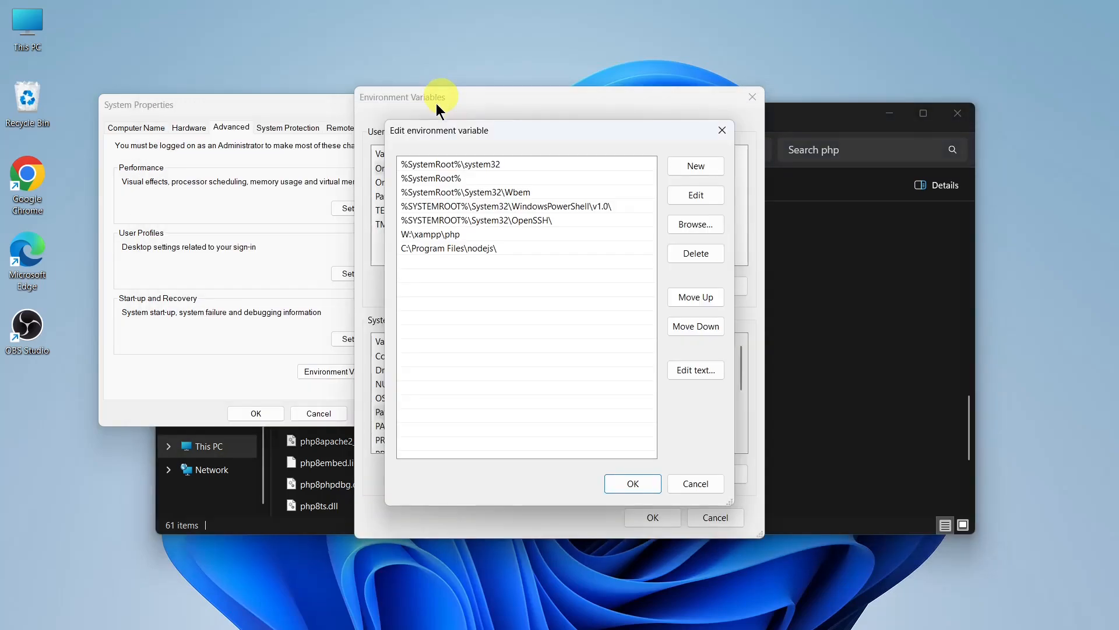
click(688, 165)
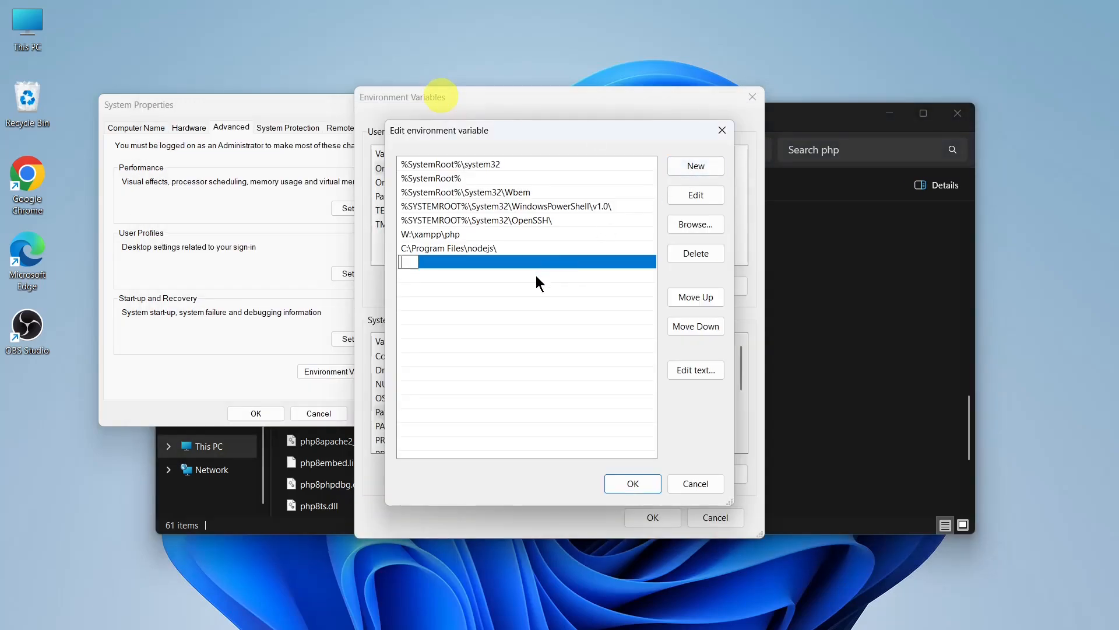
key(ctrl+v)
click(550, 339)
Step: Delete the duplicate W:\xampp\php entry at the end of the Path list
click(444, 234)
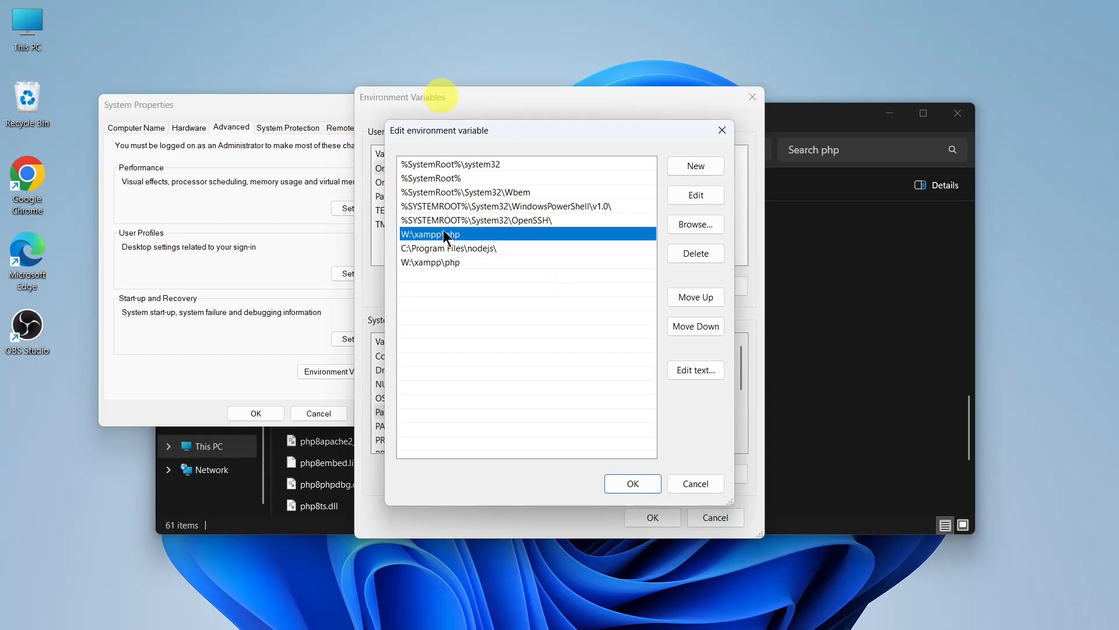
click(473, 262)
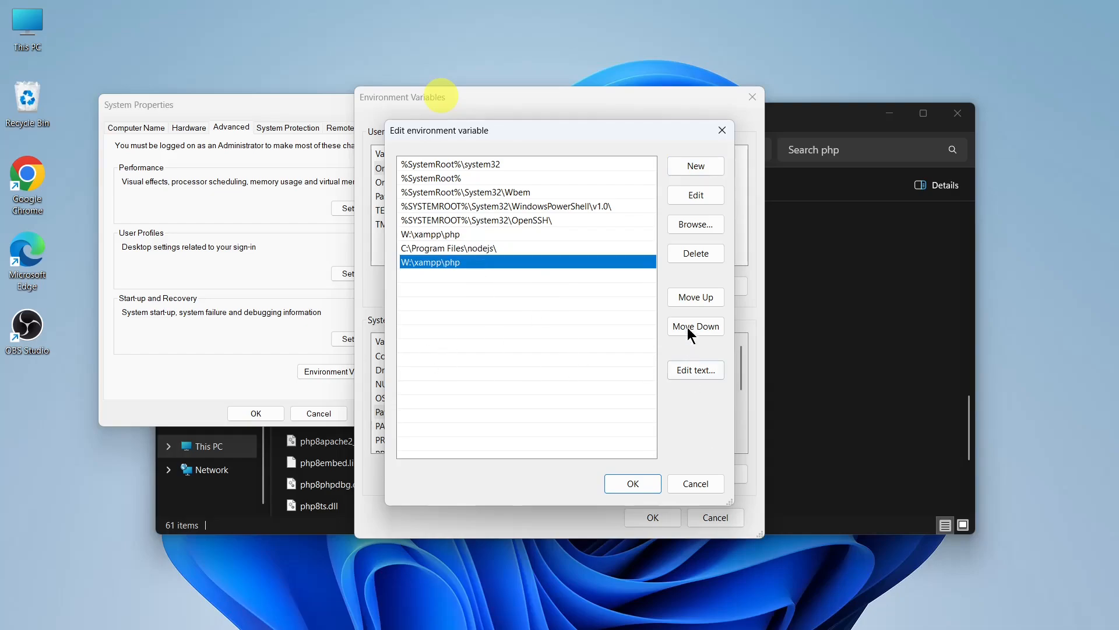
click(706, 254)
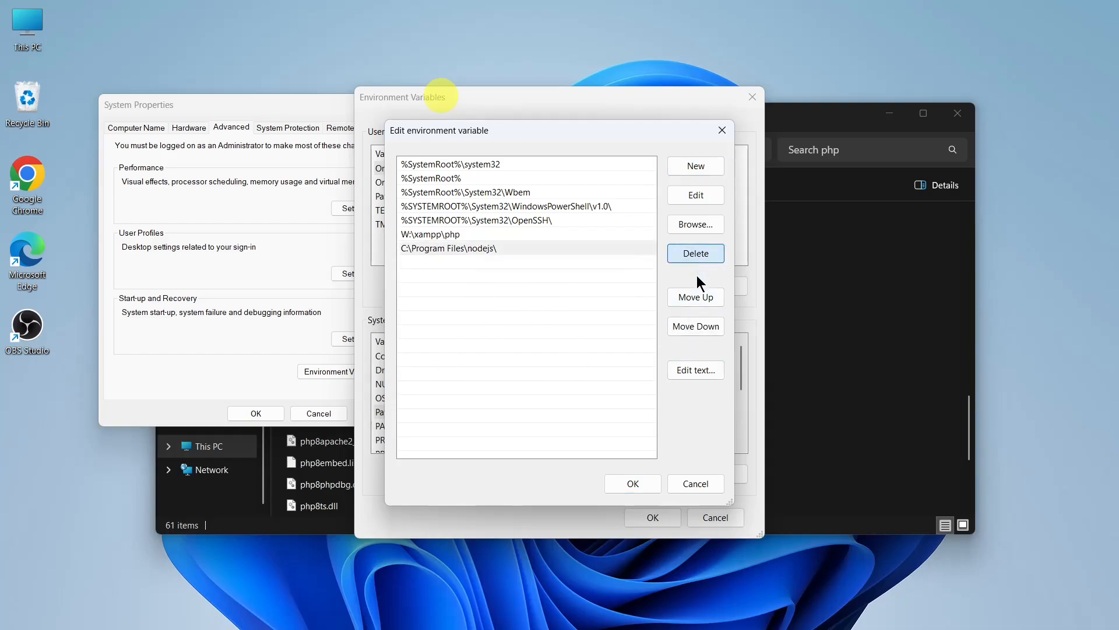
Step: Accept the Path, Environment Variables and System Properties dialogs, and close File Explorer
click(628, 486)
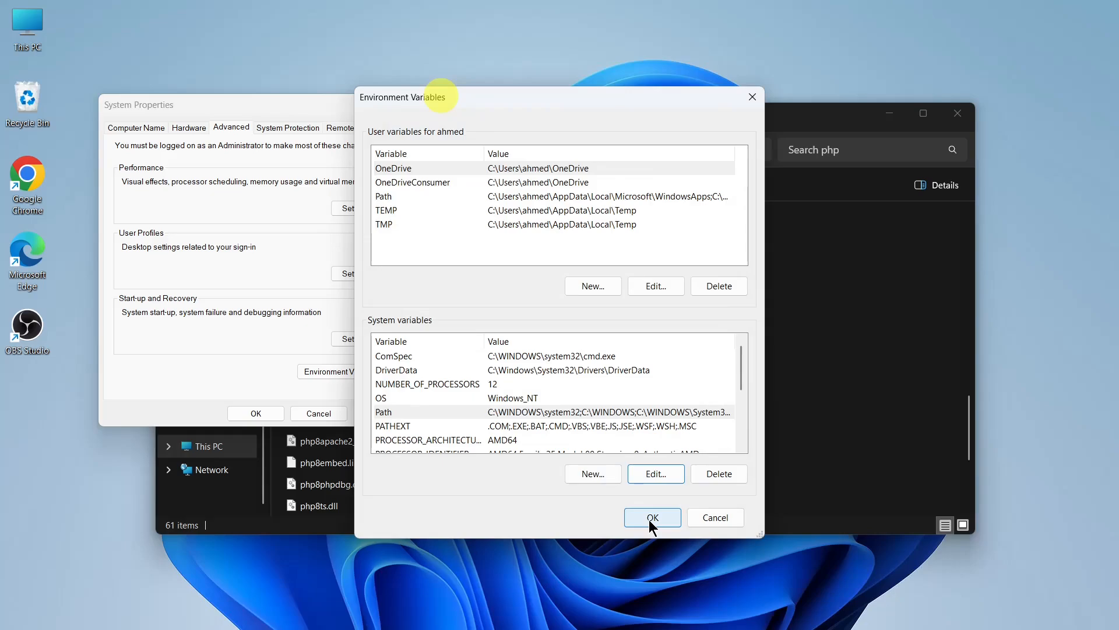
click(649, 519)
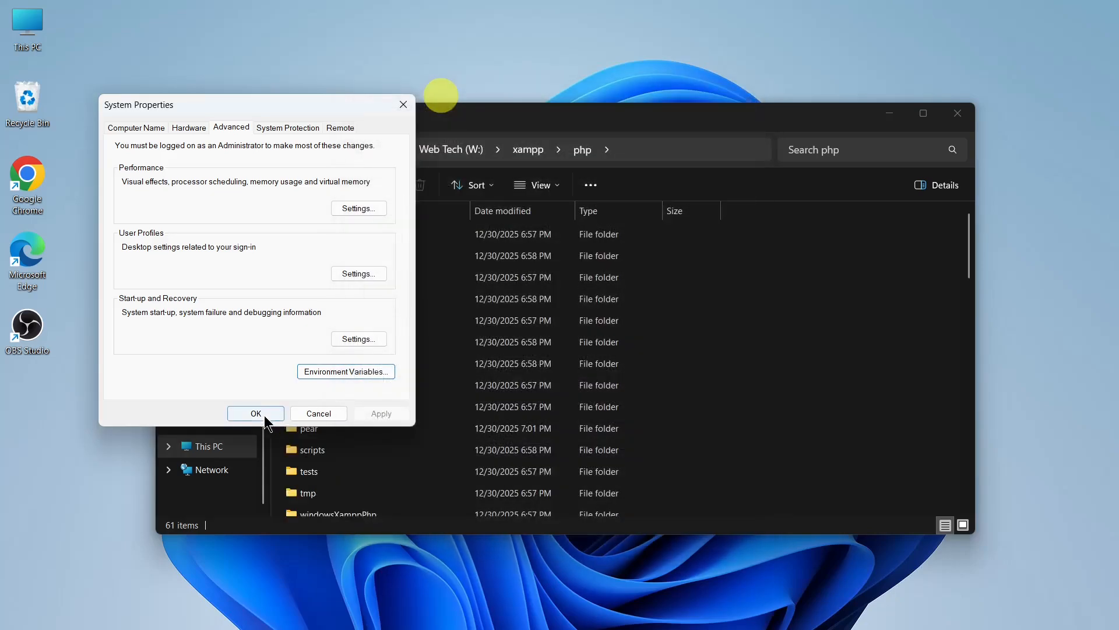
click(255, 411)
click(945, 117)
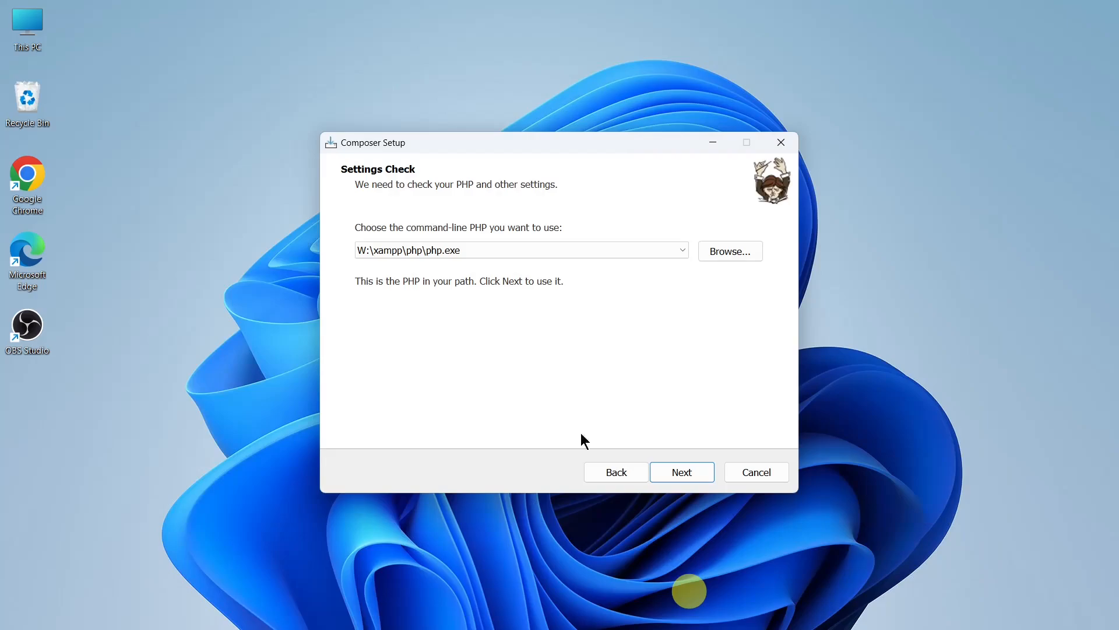
Step: Install Composer with PHP at W:\xampp\php\php.exe and no proxy, and finish the setup without viewing online documentation
click(674, 471)
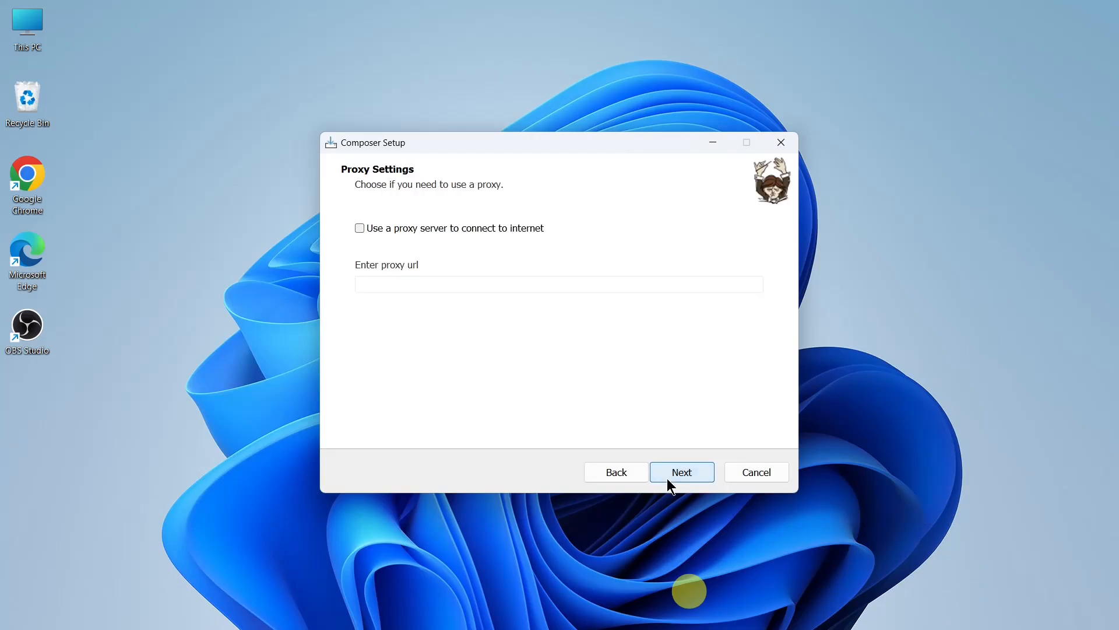
click(696, 480)
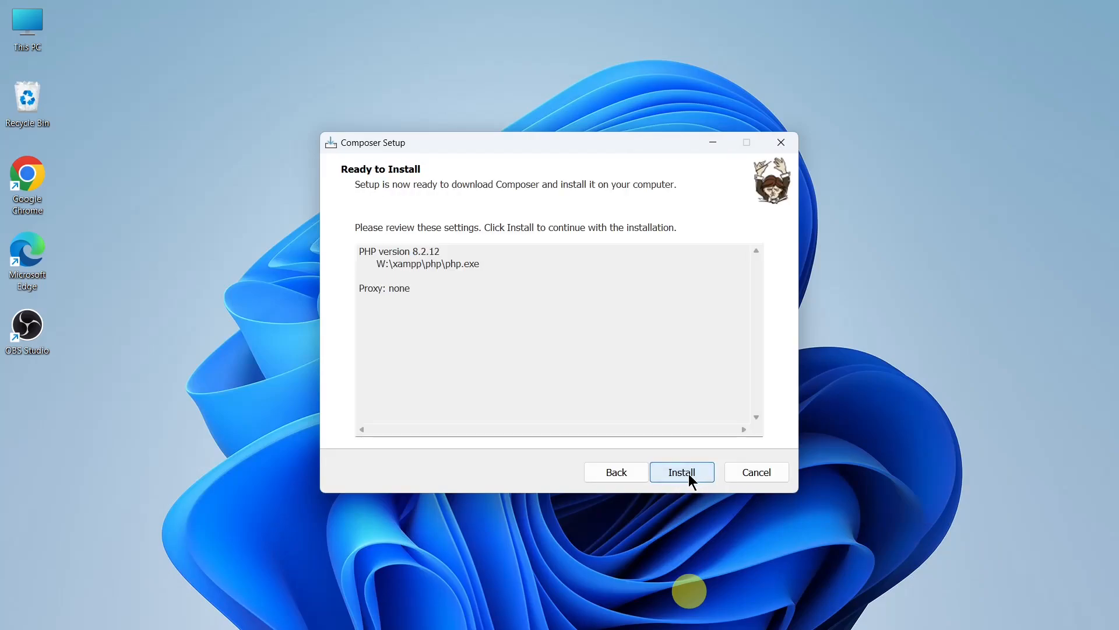
click(689, 474)
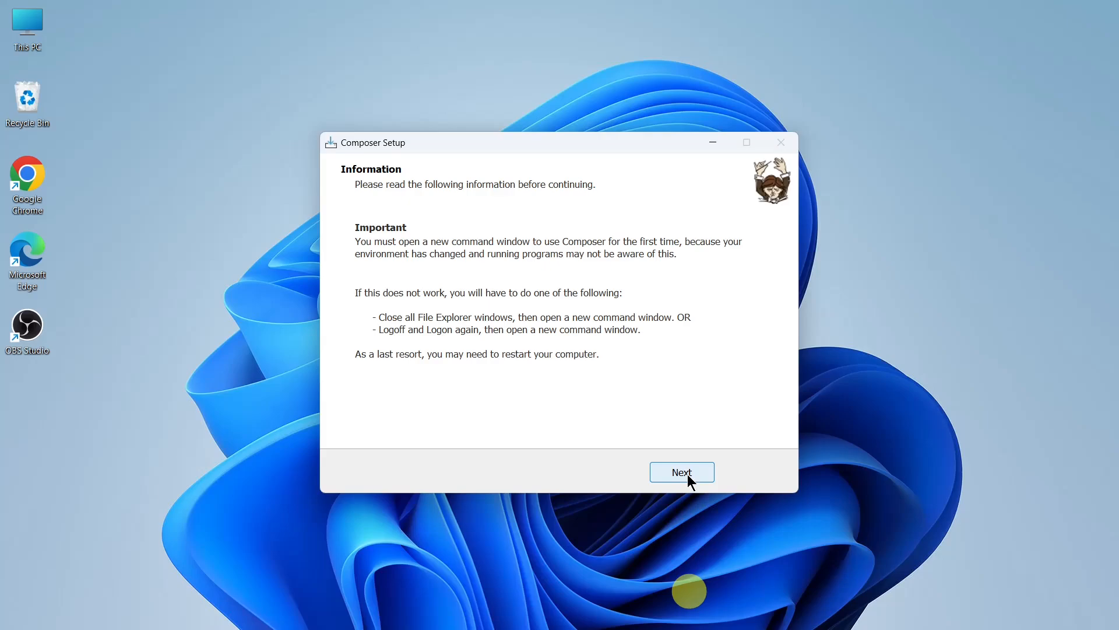
click(687, 474)
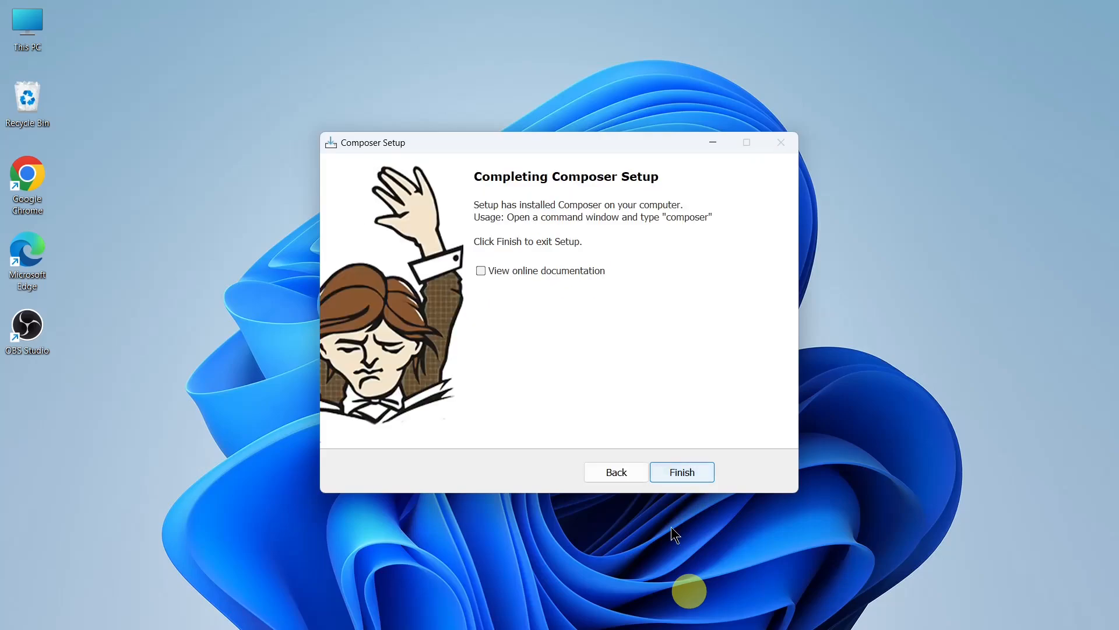
click(693, 482)
Step: Open Command Prompt and run the composer command
click(424, 611)
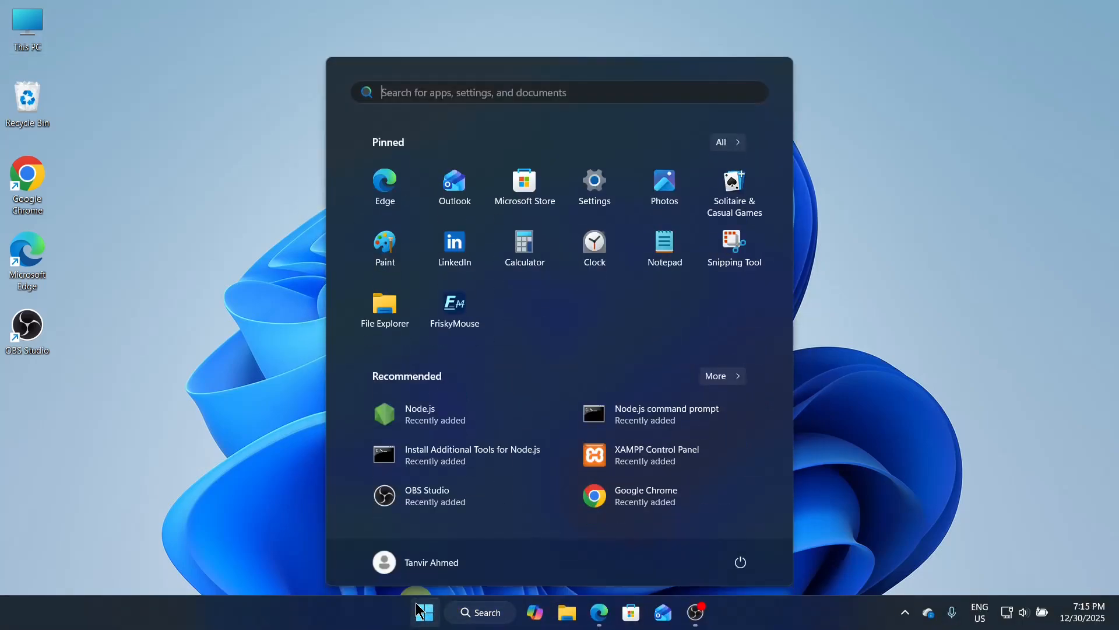
text(cmd)
key(Return)
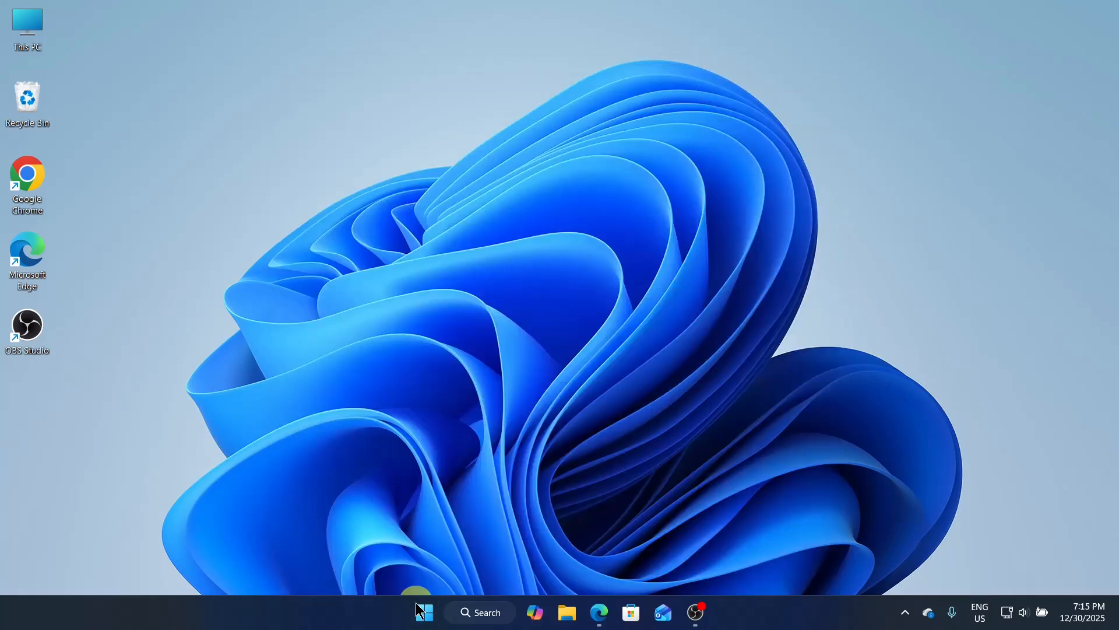
text(composer)
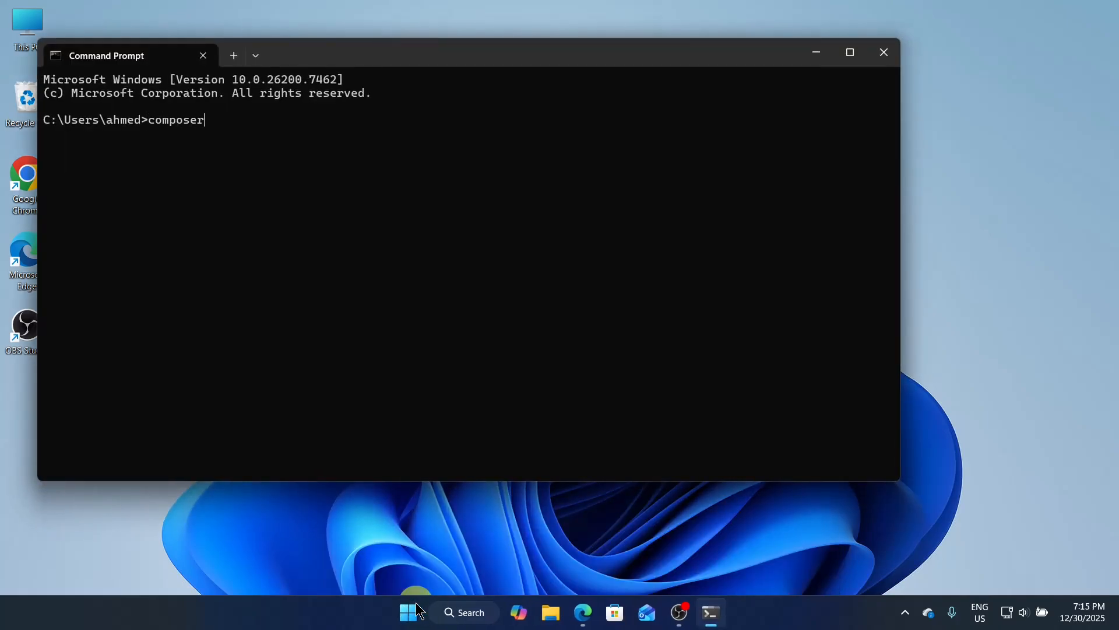
key(Return)
Step: Review the composer command's output back to the version line, and close Command Prompt
scroll(290, 241, up, 9)
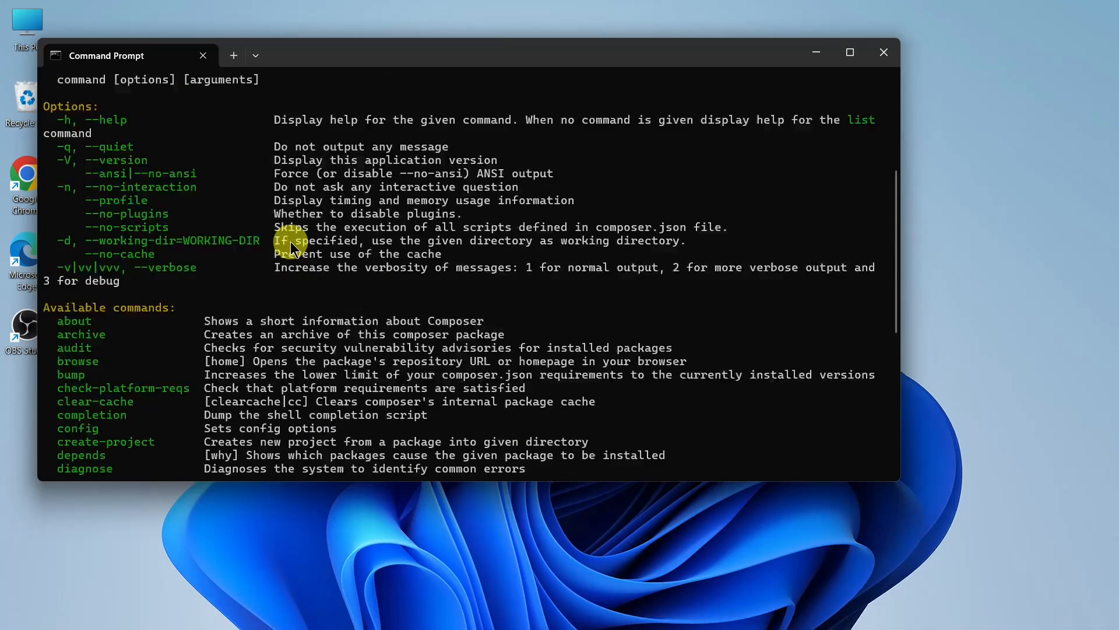
scroll(290, 241, up, 4)
drag(157, 214, 191, 211)
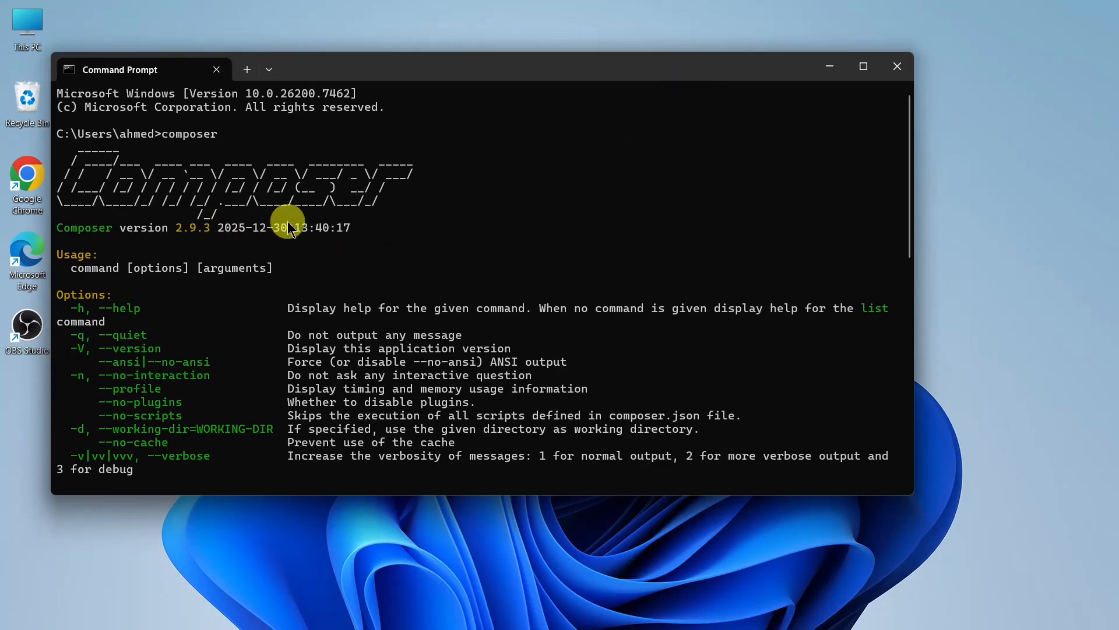
click(912, 77)
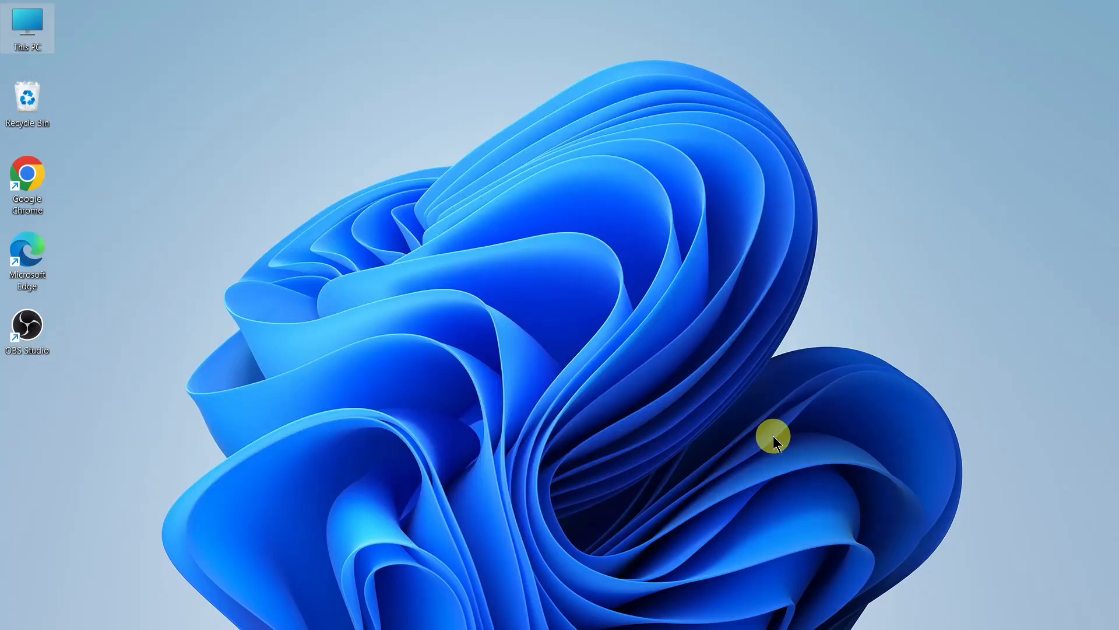